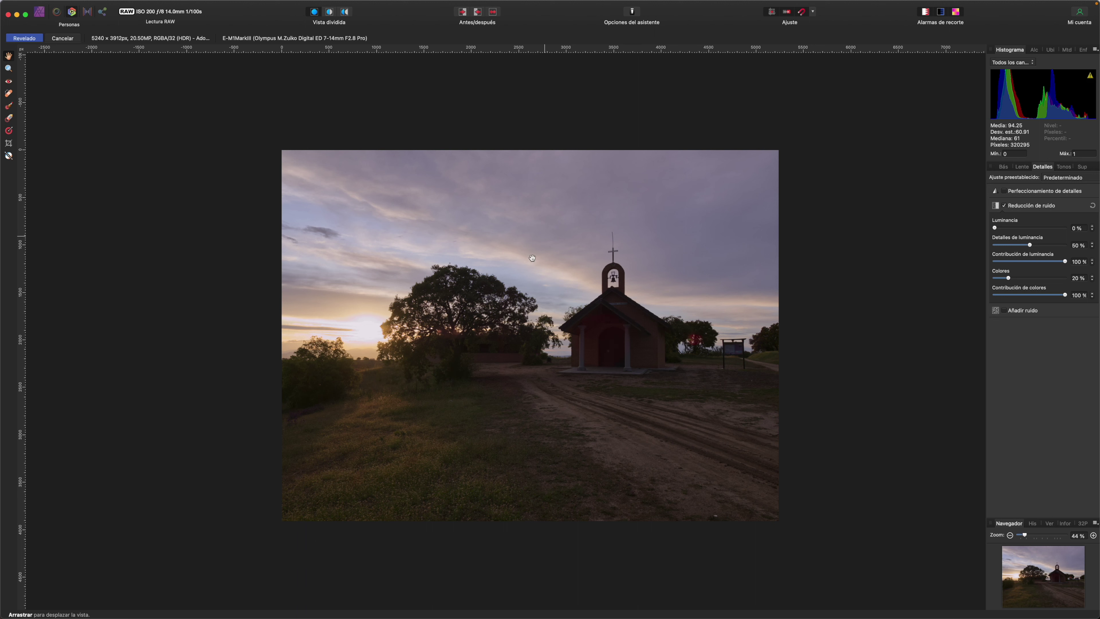
In the Lens settings, test Defringe on and off, then set Chromatic Aberration Reduction to Estimate from Image
{"action": "left_click", "coordinate": [1004, 167]}
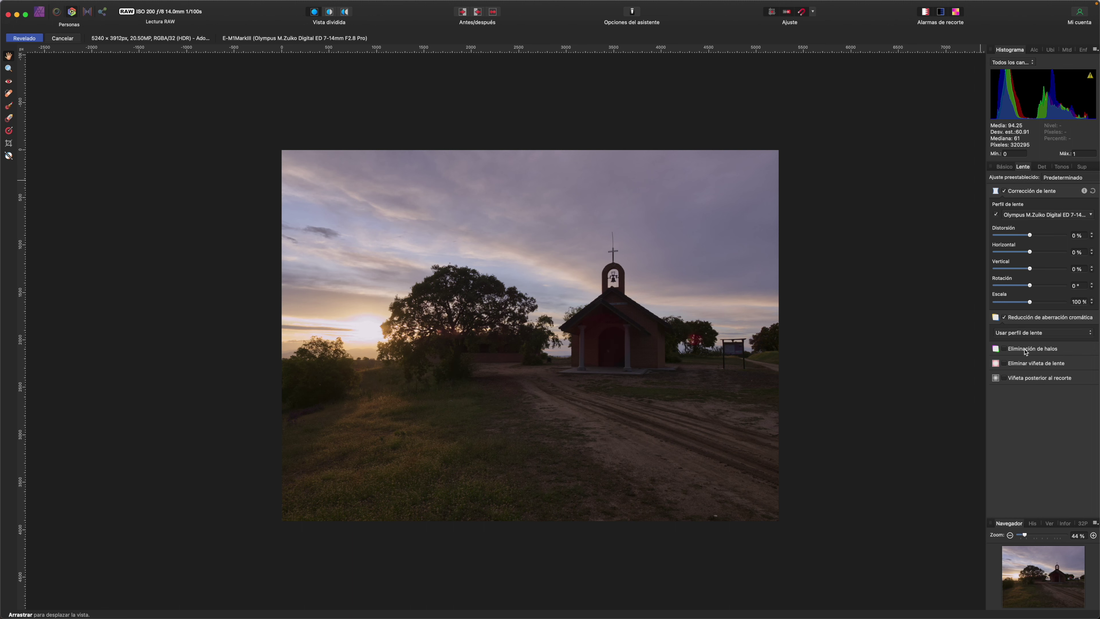
{"action": "scroll", "coordinate": [609, 239], "scroll_direction": "up", "scroll_amount": 5}
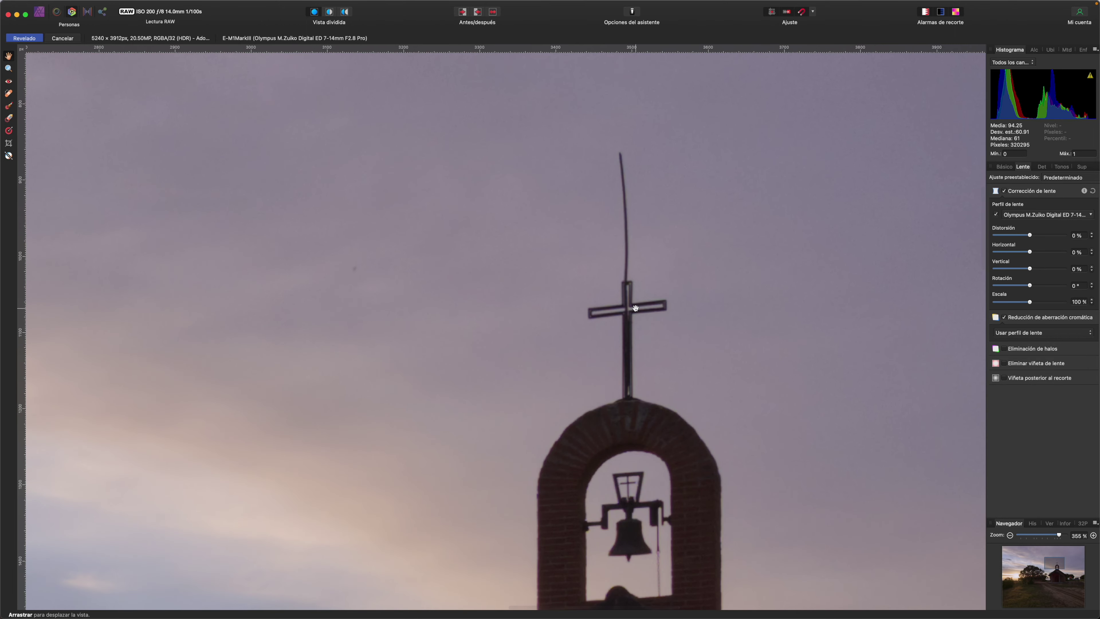
{"action": "left_click", "coordinate": [1004, 349]}
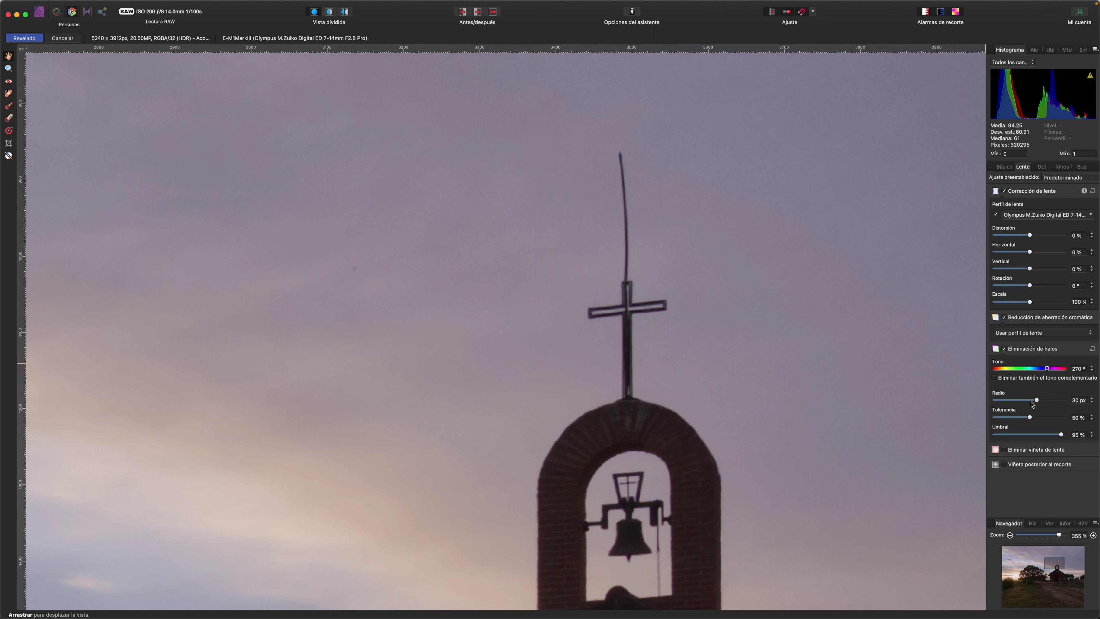
{"action": "left_click", "coordinate": [1053, 354]}
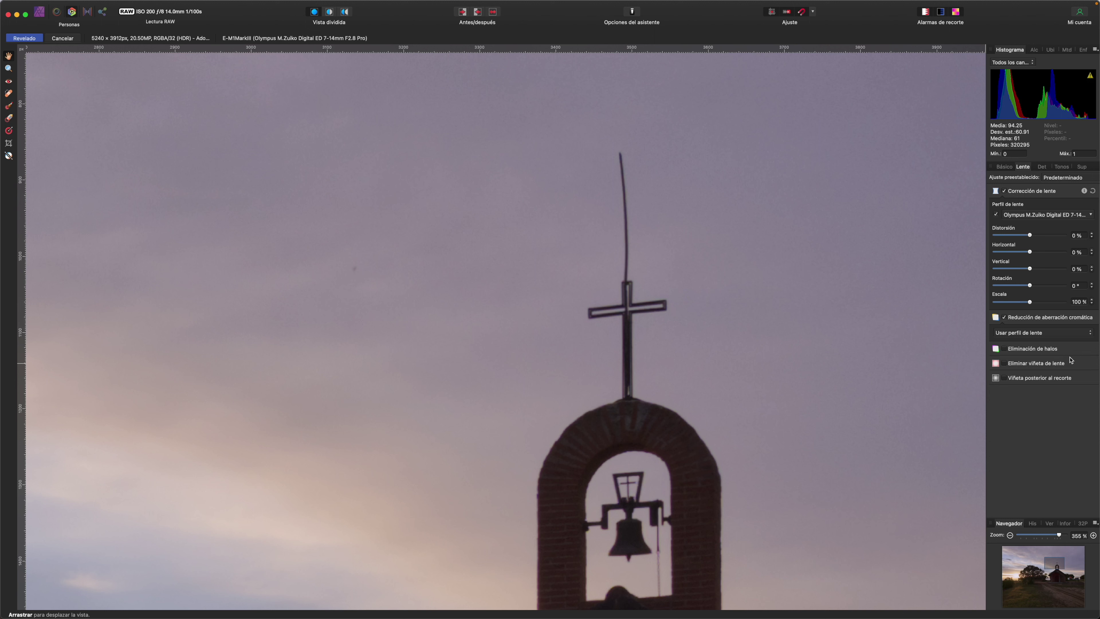
{"action": "left_click", "coordinate": [1030, 318]}
{"action": "left_click", "coordinate": [1038, 322]}
{"action": "left_click", "coordinate": [1048, 343]}
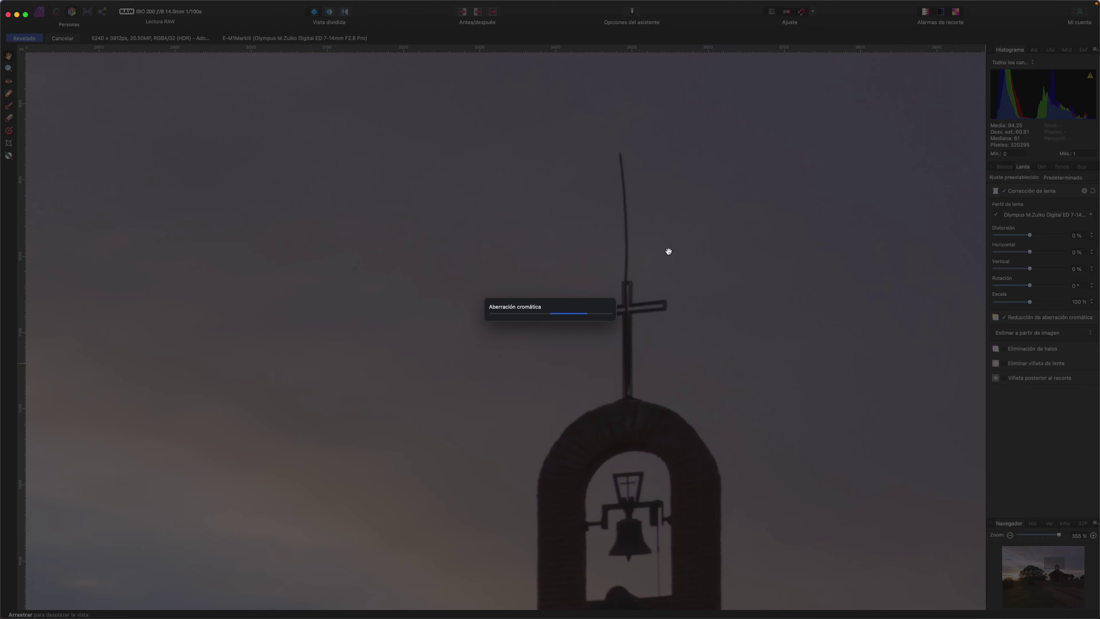
Scroll down through the lens settings to reach the Details panel
{"action": "scroll", "coordinate": [644, 296], "scroll_direction": "down", "scroll_amount": 3}
{"action": "scroll", "coordinate": [692, 351], "scroll_direction": "down", "scroll_amount": 4}
{"action": "scroll", "coordinate": [653, 372], "scroll_direction": "down", "scroll_amount": 3}
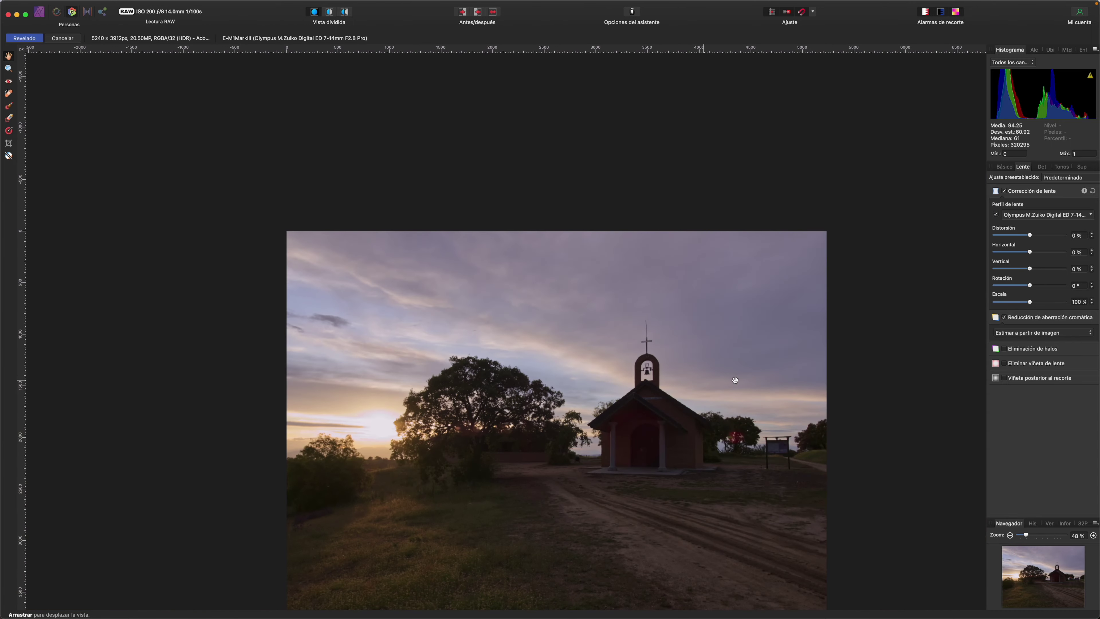
{"action": "scroll", "coordinate": [663, 372], "scroll_direction": "down", "scroll_amount": 3}
{"action": "scroll", "coordinate": [661, 347], "scroll_direction": "down", "scroll_amount": 3}
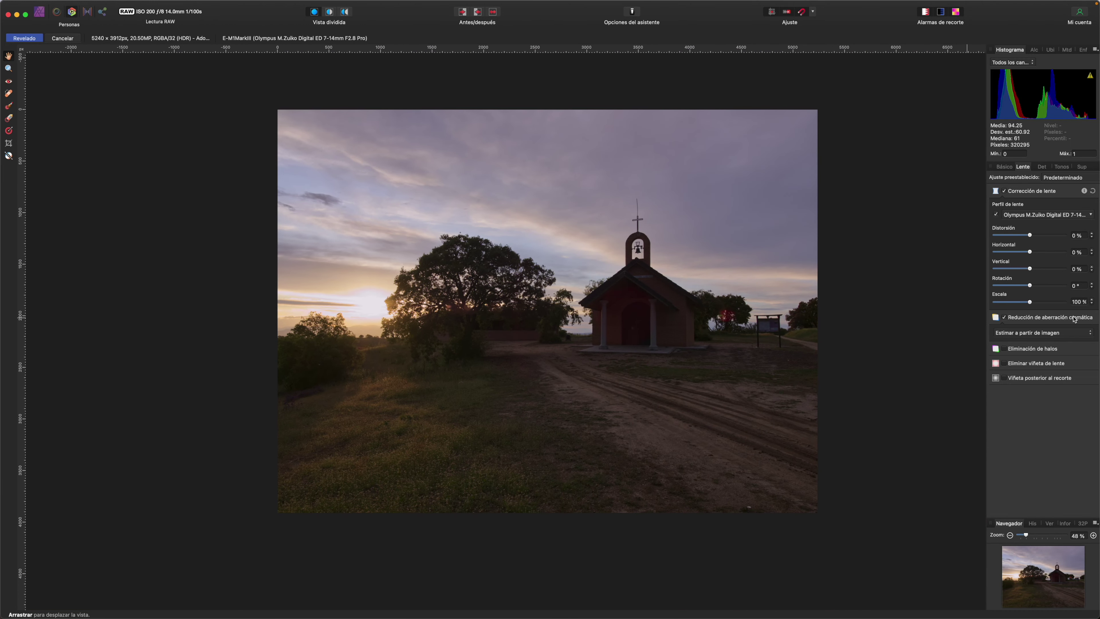
{"action": "left_click", "coordinate": [1042, 166]}
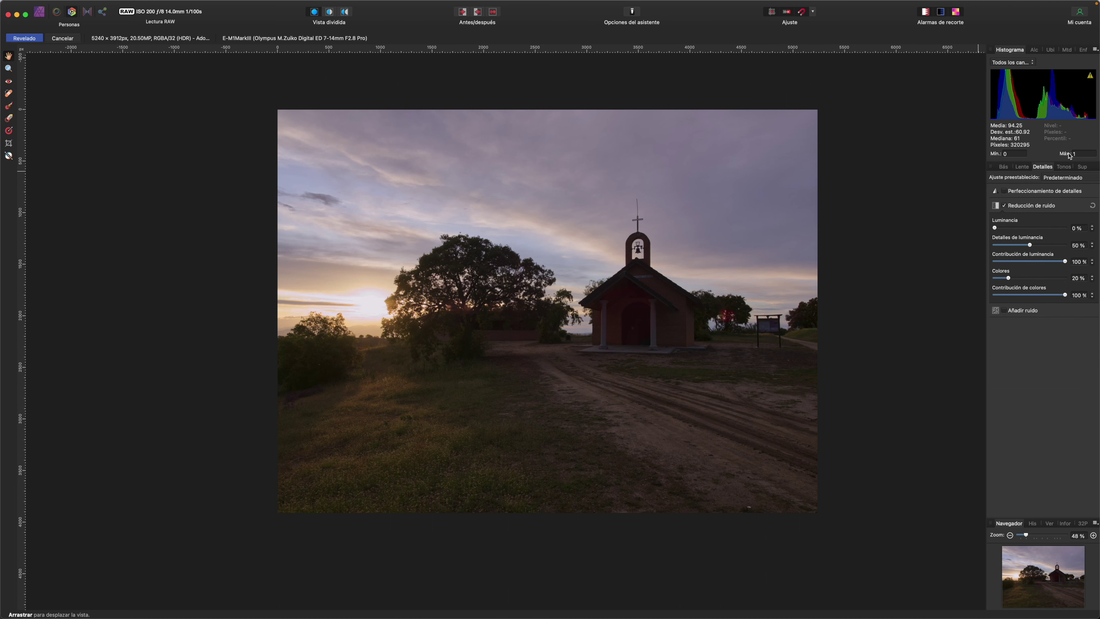
Enable Detail Refinement and raise its Amount and Radius while viewing the church belfry
{"action": "left_click", "coordinate": [1029, 191]}
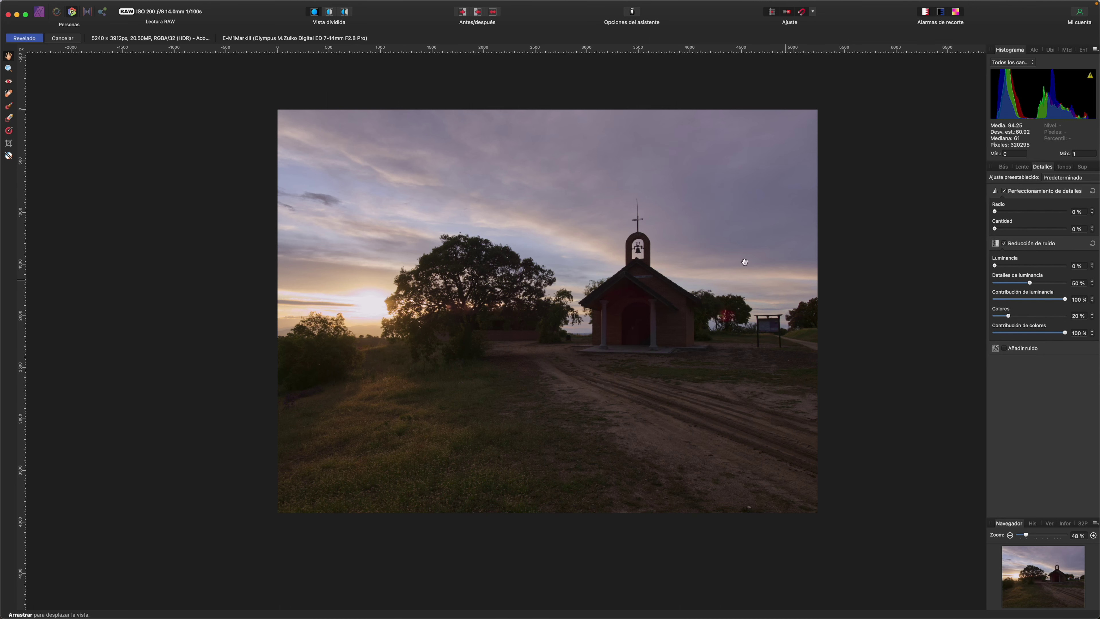
{"action": "scroll", "coordinate": [644, 241], "scroll_direction": "up", "scroll_amount": 2}
{"action": "scroll", "coordinate": [643, 241], "scroll_direction": "up", "scroll_amount": 5}
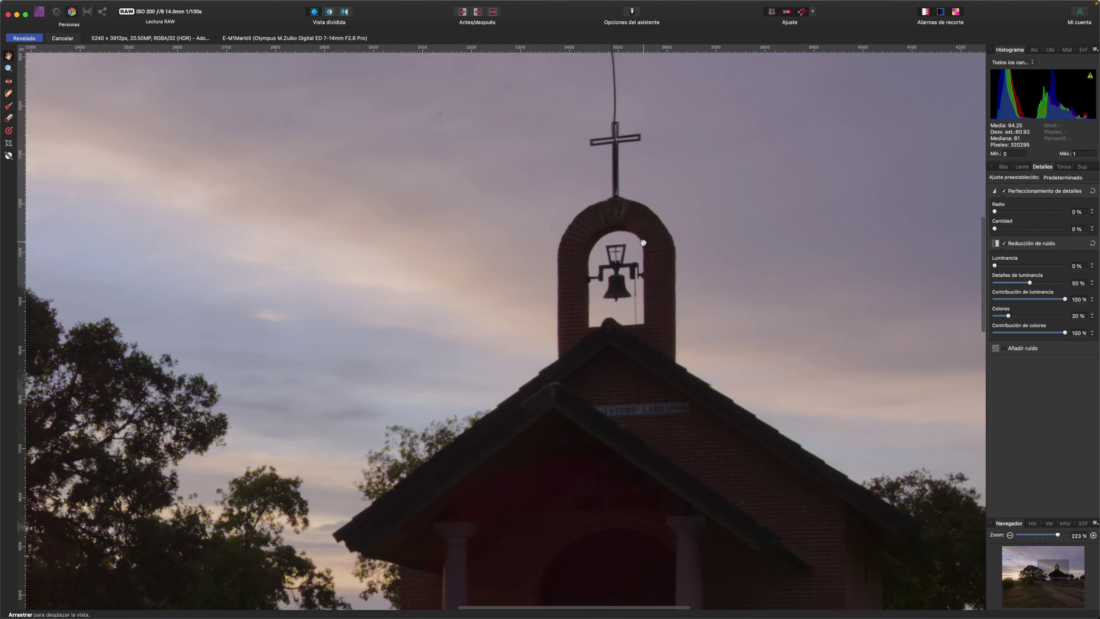
{"action": "scroll", "coordinate": [666, 344], "scroll_direction": "up", "scroll_amount": 2}
{"action": "left_click_drag", "start_coordinate": [643, 484], "coordinate": [641, 433]}
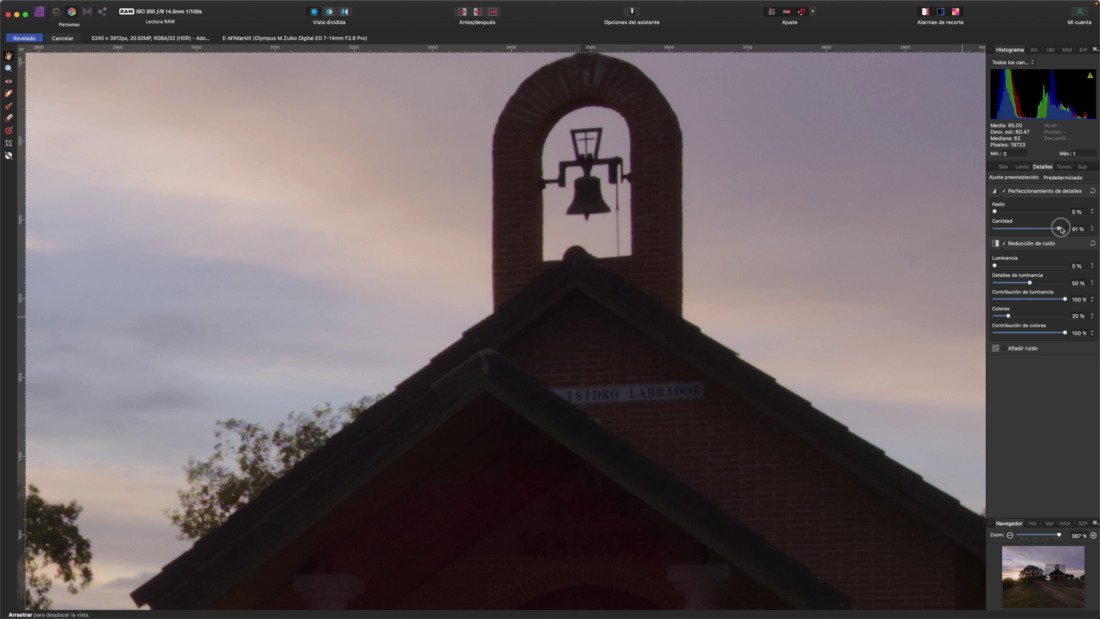
{"action": "left_click_drag", "start_coordinate": [995, 229], "coordinate": [1056, 232]}
{"action": "left_click_drag", "start_coordinate": [995, 211], "coordinate": [1002, 212]}
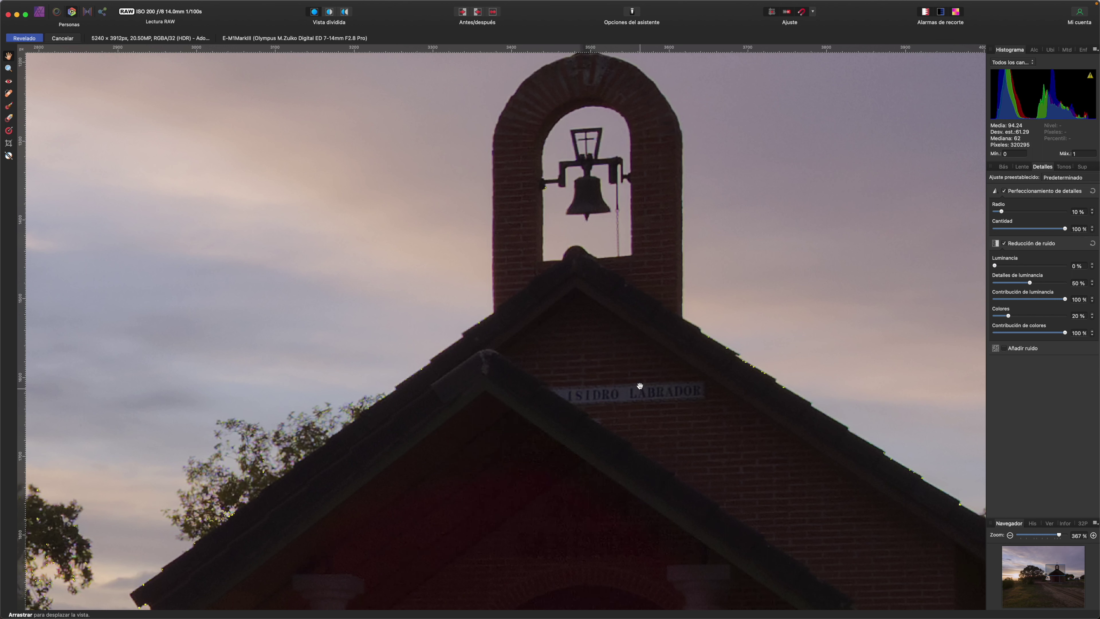
Compare with sharpening off, then settle Detail Refinement at Radius 6% and Amount 25%
{"action": "left_click", "coordinate": [1005, 192]}
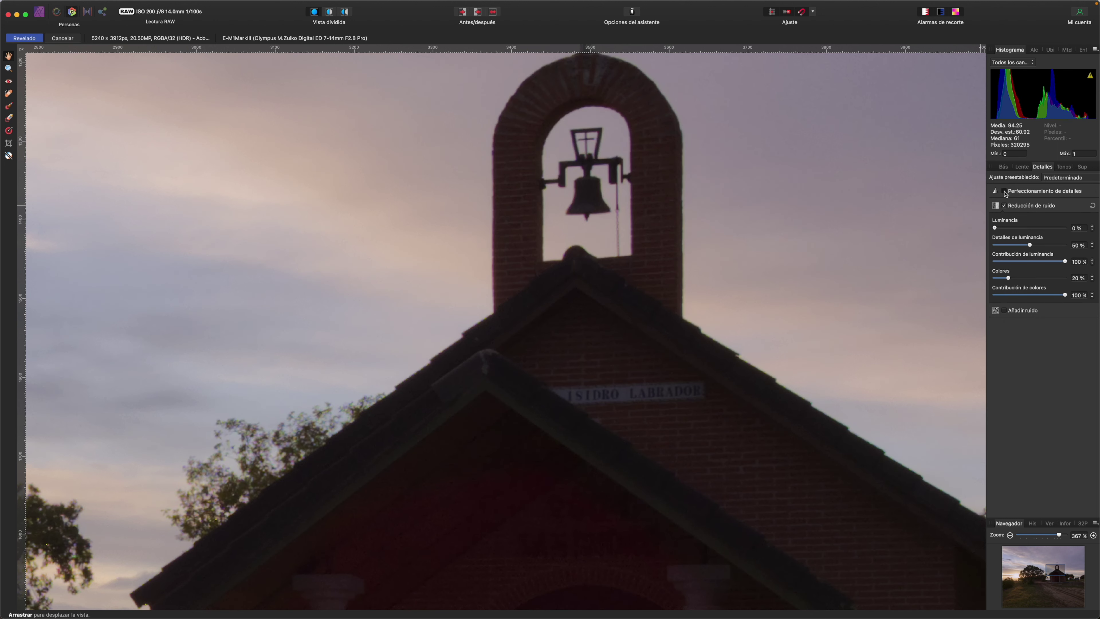
{"action": "left_click", "coordinate": [1005, 192]}
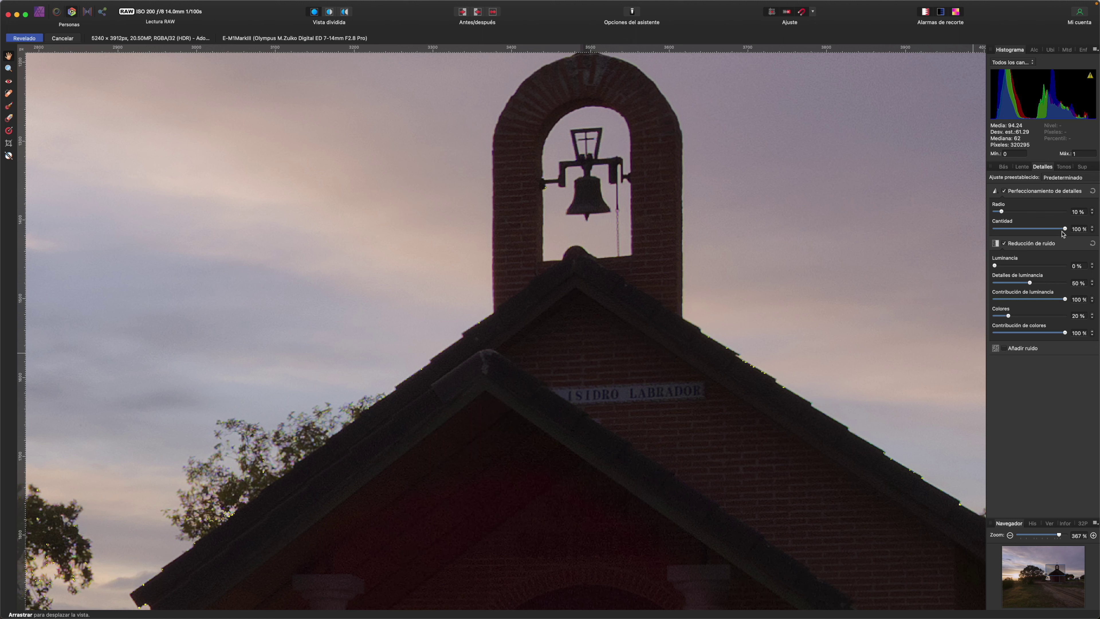
{"action": "left_click_drag", "start_coordinate": [1066, 230], "coordinate": [1013, 239]}
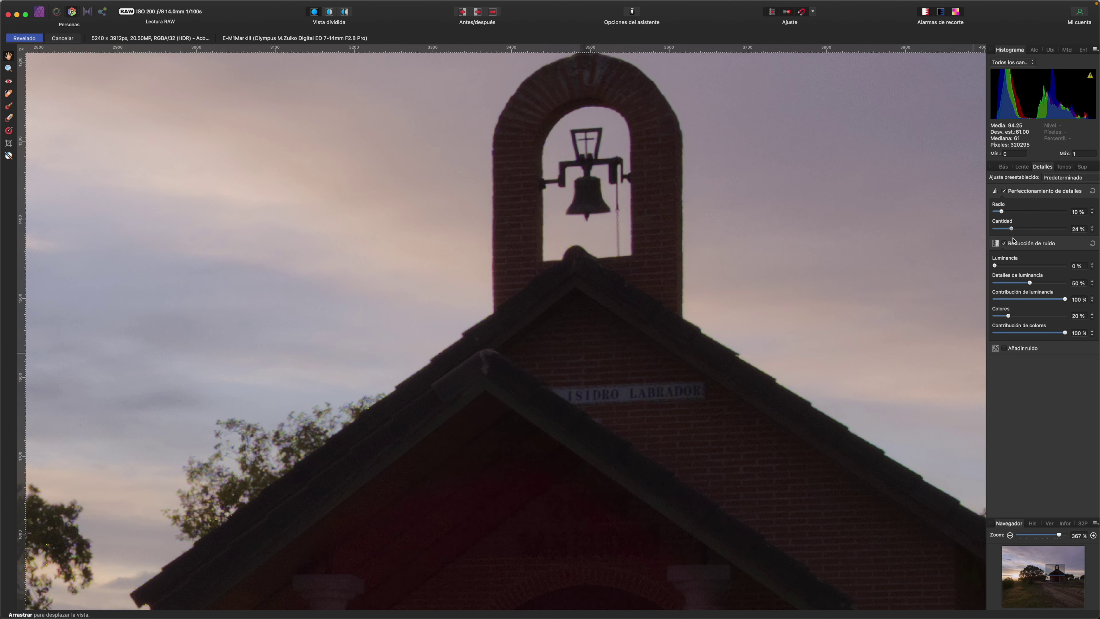
{"action": "left_click_drag", "start_coordinate": [1002, 212], "coordinate": [1000, 212]}
Raise the Detail Refinement Amount to 33%
{"action": "scroll", "coordinate": [633, 409], "scroll_direction": "up", "scroll_amount": 3}
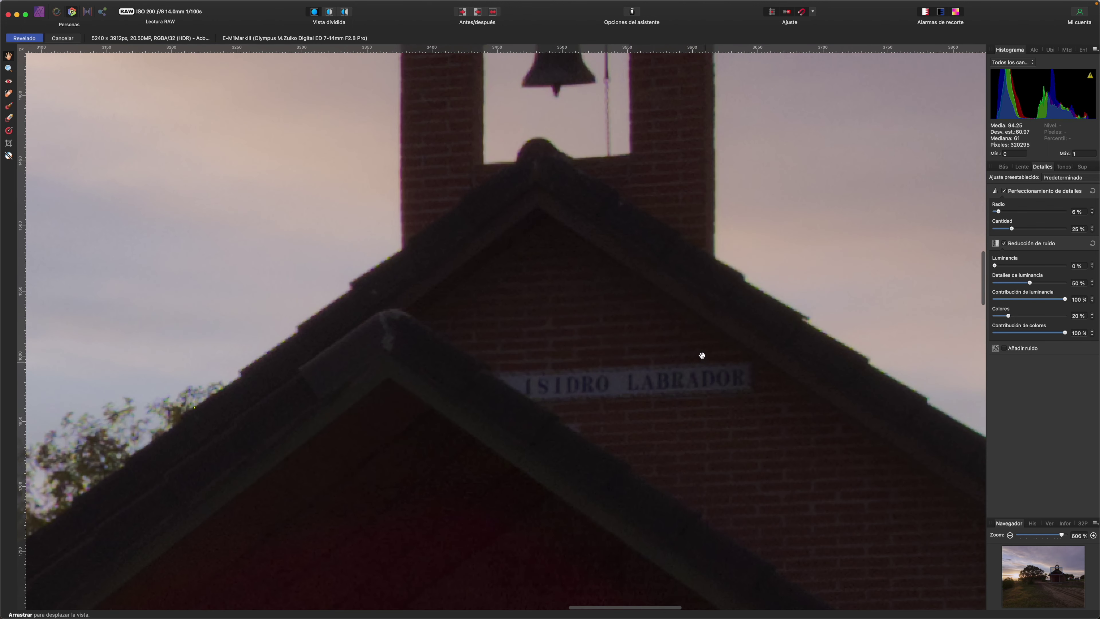
{"action": "scroll", "coordinate": [606, 352], "scroll_direction": "down", "scroll_amount": 1}
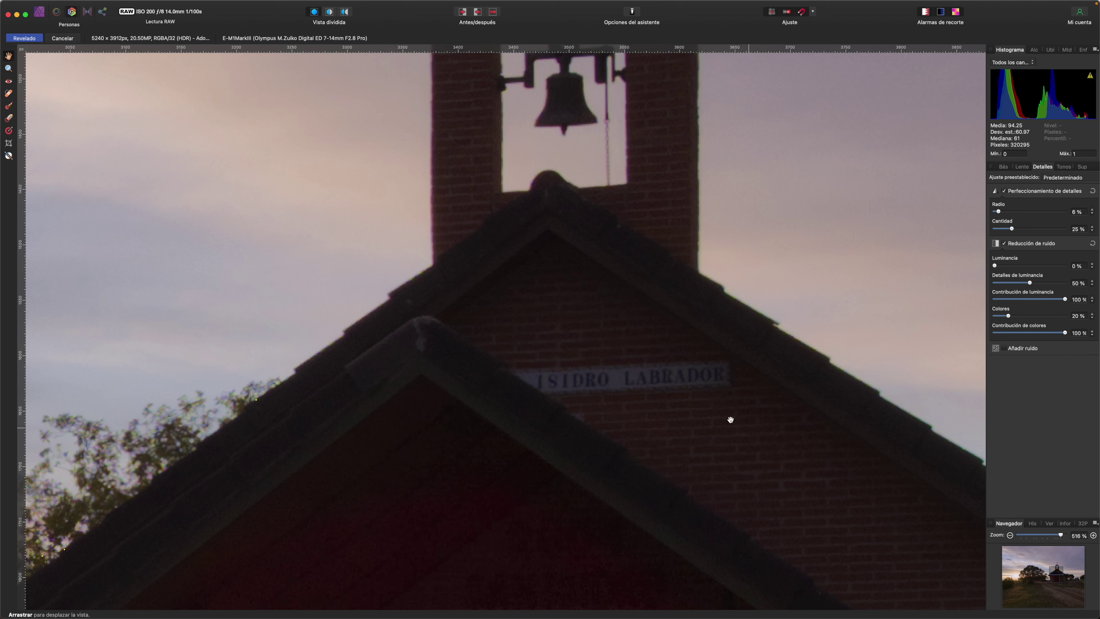
{"action": "left_click_drag", "start_coordinate": [1012, 229], "coordinate": [1017, 229]}
Drop colour noise reduction to 0%, check the roof peak and trees, then raise it again
{"action": "left_click_drag", "start_coordinate": [1007, 318], "coordinate": [992, 317]}
{"action": "left_click_drag", "start_coordinate": [466, 459], "coordinate": [602, 393]}
{"action": "scroll", "coordinate": [602, 393], "scroll_direction": "up", "scroll_amount": 2}
{"action": "scroll", "coordinate": [590, 396], "scroll_direction": "up", "scroll_amount": 1}
{"action": "scroll", "coordinate": [570, 432], "scroll_direction": "up", "scroll_amount": 1}
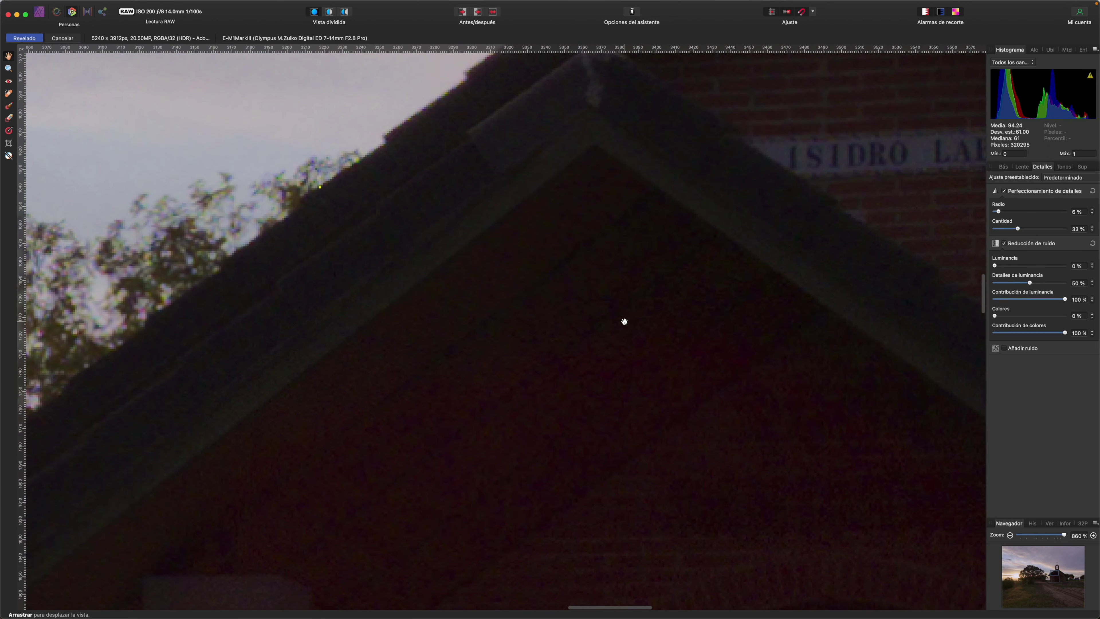
{"action": "mouse_move", "coordinate": [1030, 317]}
{"action": "left_mouse_down"}
{"action": "mouse_move", "coordinate": [997, 320]}
{"action": "mouse_move", "coordinate": [1025, 319]}
{"action": "left_mouse_up"}
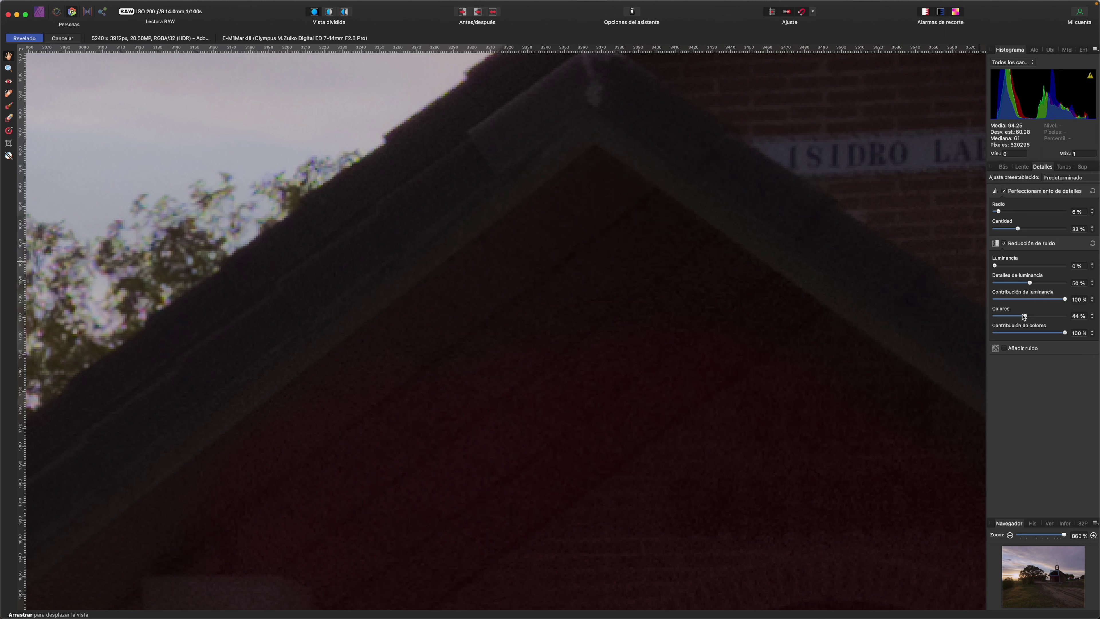
Set noise reduction Colours to 51% and Luminance to 16%
{"action": "left_click_drag", "start_coordinate": [1030, 319], "coordinate": [1035, 319]}
{"action": "left_click_drag", "start_coordinate": [995, 265], "coordinate": [1009, 266]}
{"action": "mouse_move", "coordinate": [1009, 266]}
{"action": "left_mouse_down"}
{"action": "mouse_move", "coordinate": [980, 267]}
{"action": "mouse_move", "coordinate": [1006, 268]}
{"action": "left_mouse_up"}
{"action": "left_click", "coordinate": [1020, 233]}
{"action": "scroll", "coordinate": [742, 253], "scroll_direction": "down", "scroll_amount": 5}
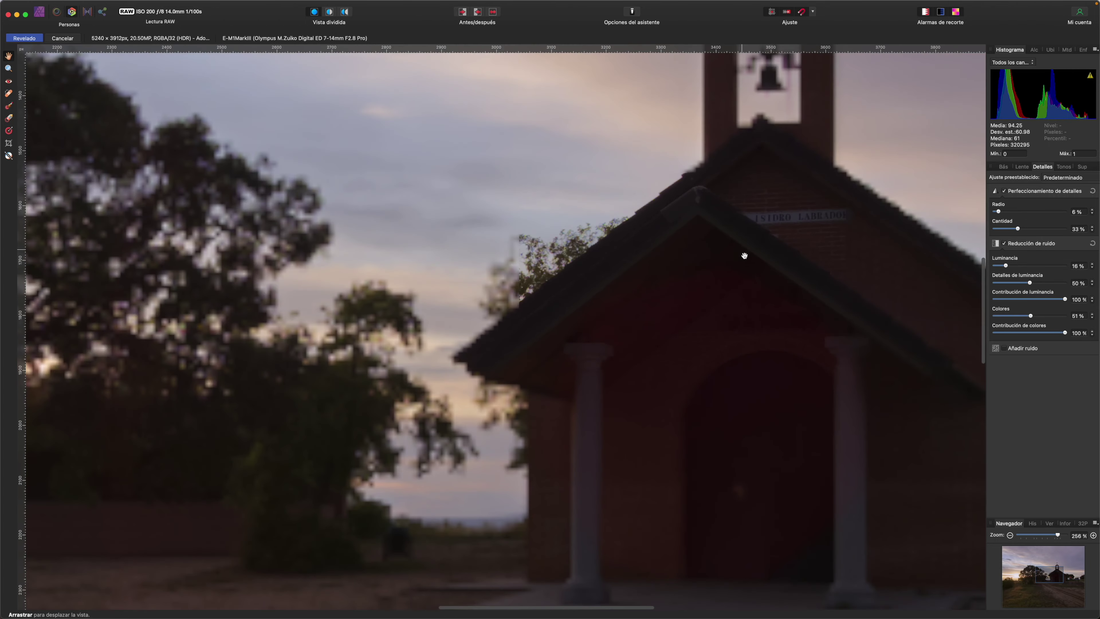
{"action": "scroll", "coordinate": [810, 221], "scroll_direction": "up", "scroll_amount": 3}
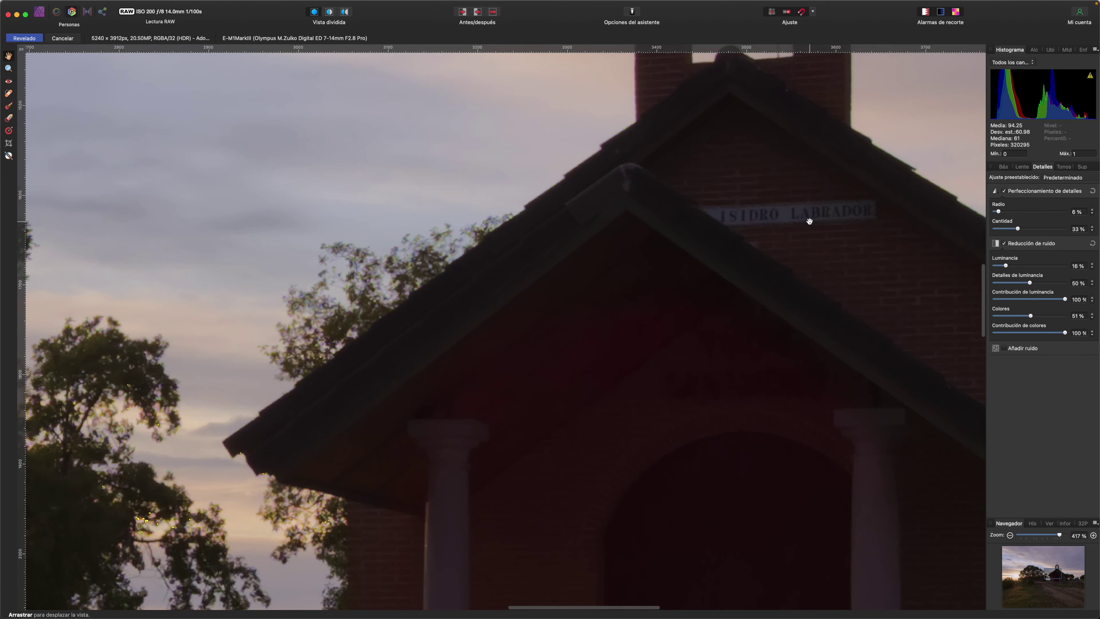
{"action": "scroll", "coordinate": [810, 222], "scroll_direction": "down", "scroll_amount": 2}
{"action": "scroll", "coordinate": [809, 221], "scroll_direction": "down", "scroll_amount": 1}
{"action": "scroll", "coordinate": [809, 221], "scroll_direction": "down", "scroll_amount": 1}
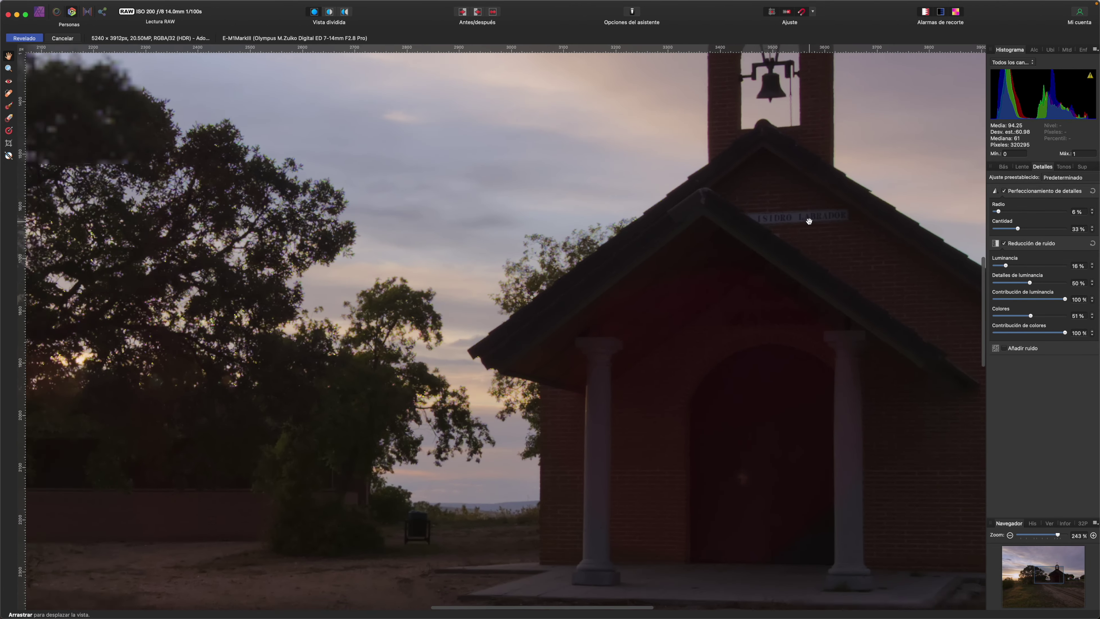
{"action": "scroll", "coordinate": [808, 223], "scroll_direction": "down", "scroll_amount": 2}
{"action": "scroll", "coordinate": [808, 223], "scroll_direction": "down", "scroll_amount": 1}
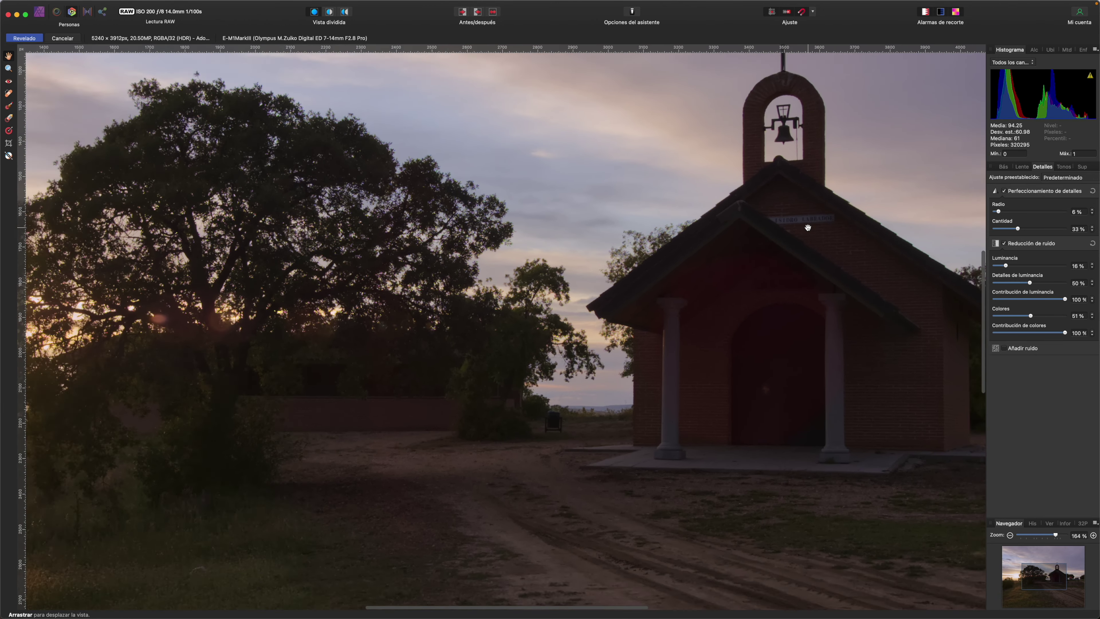
{"action": "scroll", "coordinate": [808, 228], "scroll_direction": "down", "scroll_amount": 1}
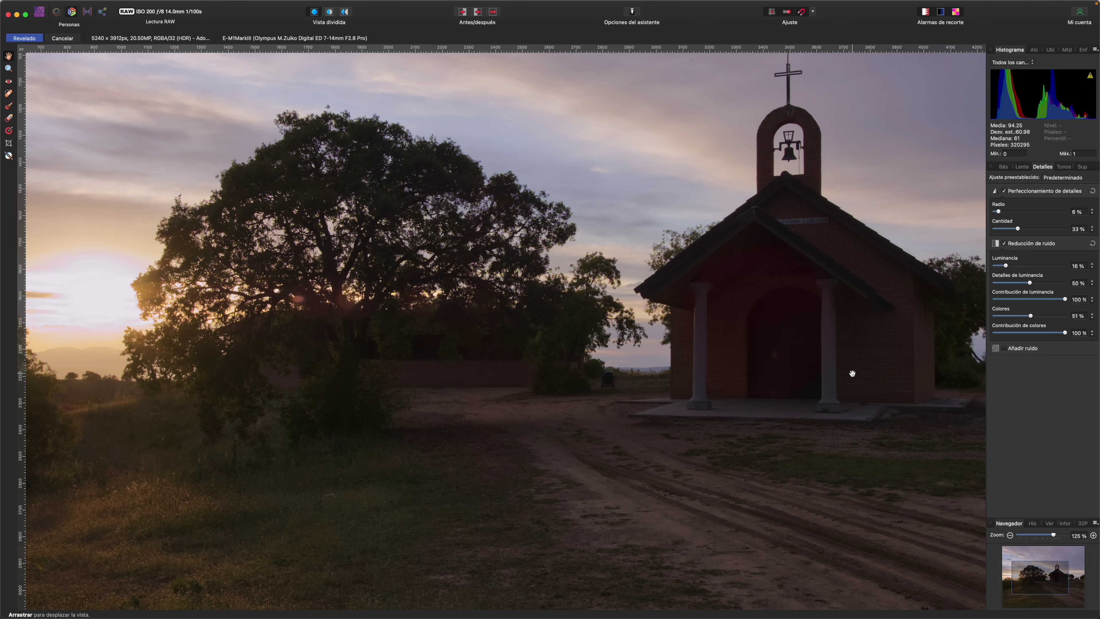
{"action": "scroll", "coordinate": [852, 373], "scroll_direction": "down", "scroll_amount": 1}
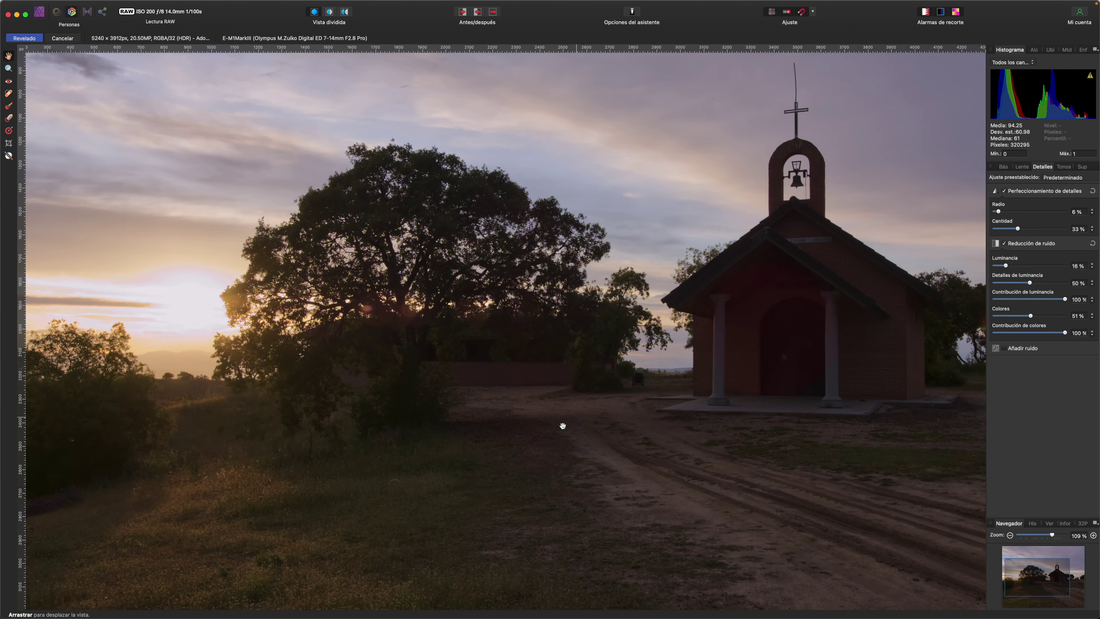
{"action": "scroll", "coordinate": [575, 456], "scroll_direction": "up", "scroll_amount": 1}
{"action": "scroll", "coordinate": [574, 457], "scroll_direction": "up", "scroll_amount": 2}
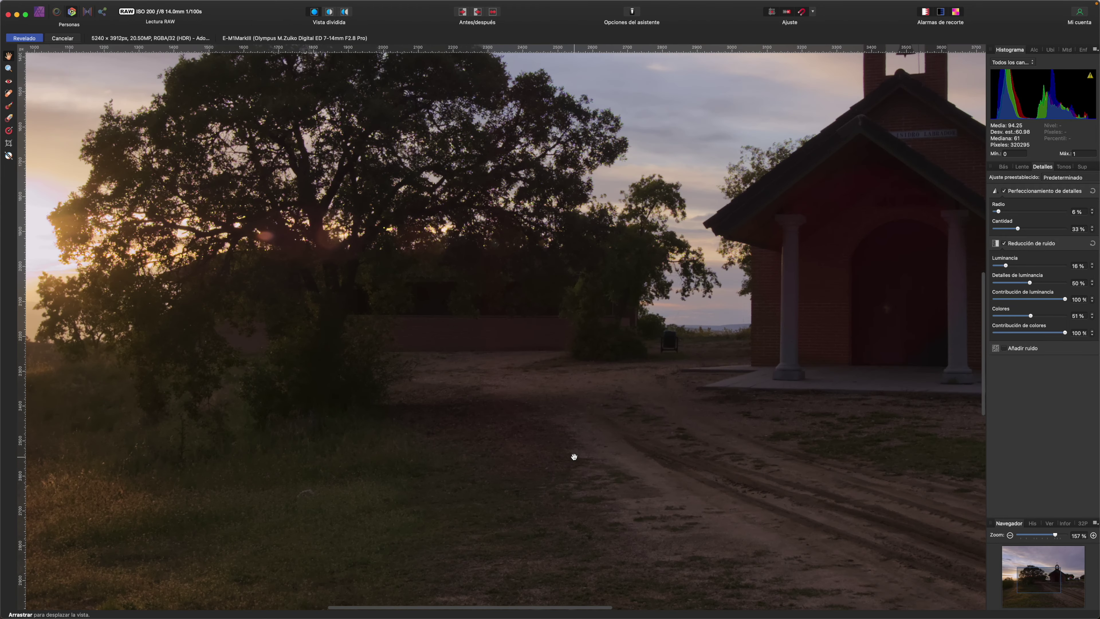
{"action": "scroll", "coordinate": [574, 457], "scroll_direction": "up", "scroll_amount": 1}
{"action": "scroll", "coordinate": [574, 456], "scroll_direction": "up", "scroll_amount": 1}
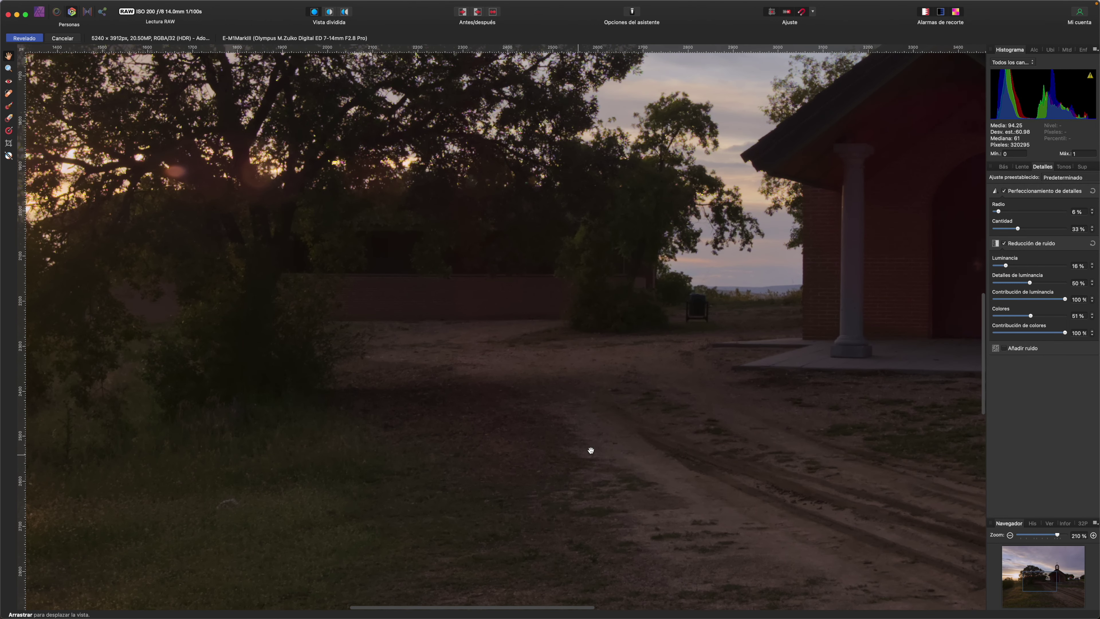
{"action": "scroll", "coordinate": [779, 294], "scroll_direction": "up", "scroll_amount": 5}
{"action": "scroll", "coordinate": [779, 294], "scroll_direction": "right", "scroll_amount": 5}
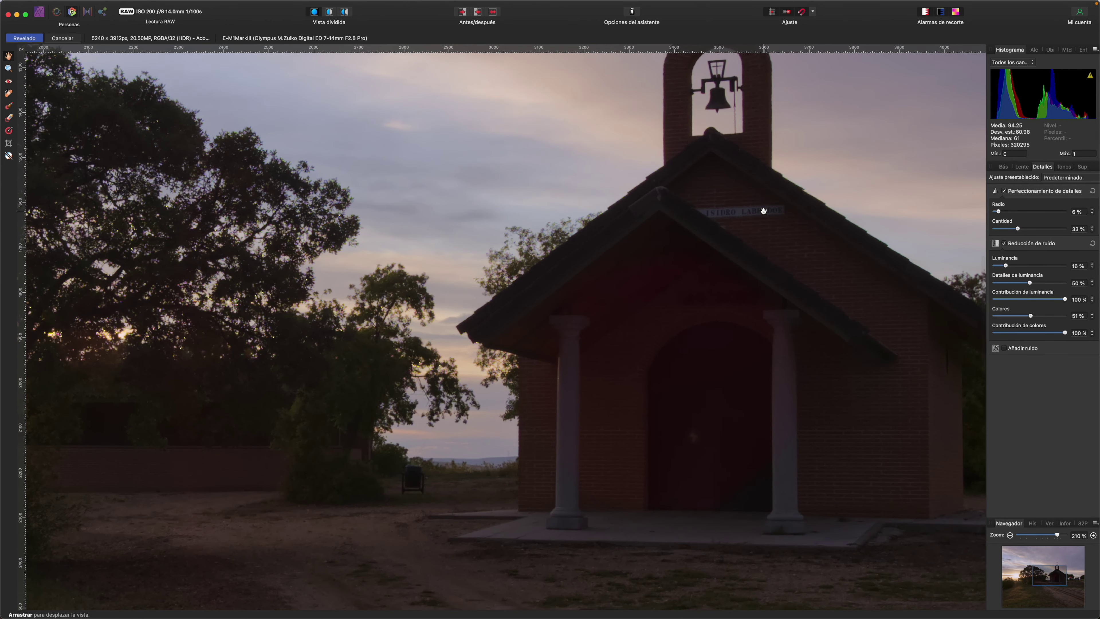
Enable Add Noise, settle grain intensity at 19%, and compare the photo with and without grain
{"action": "left_click", "coordinate": [1033, 350]}
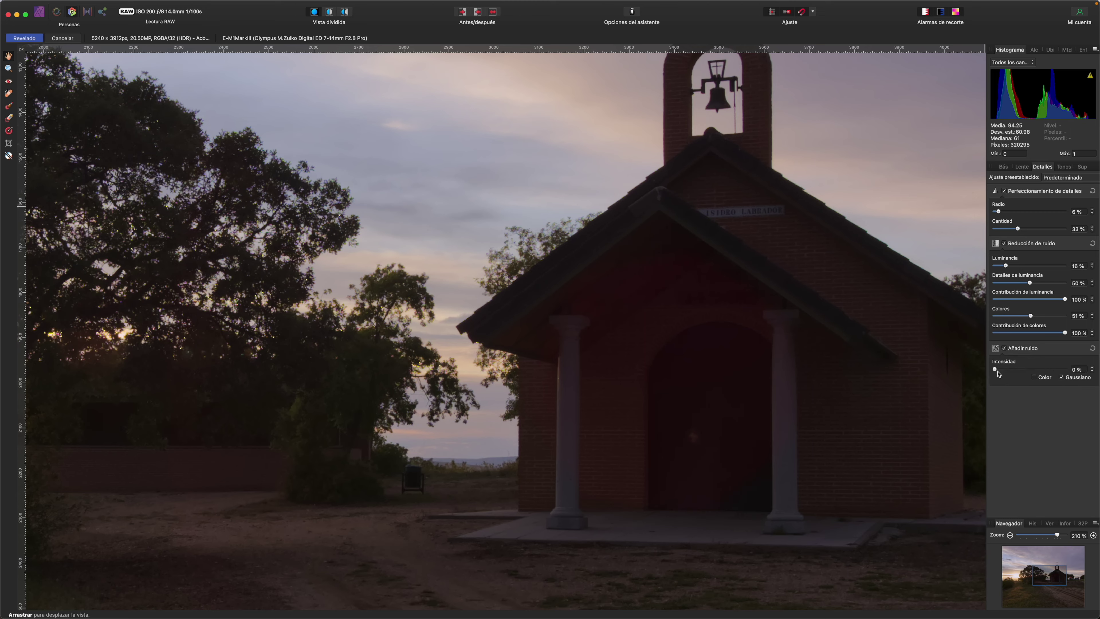
{"action": "left_click_drag", "start_coordinate": [1000, 370], "coordinate": [1018, 371]}
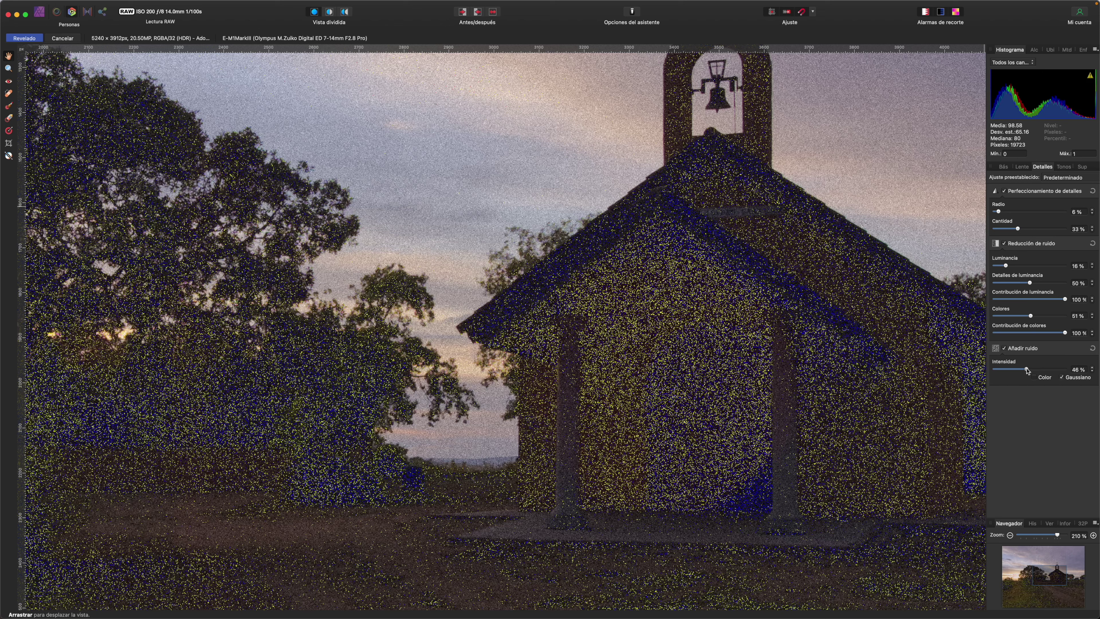
{"action": "left_click_drag", "start_coordinate": [1018, 371], "coordinate": [1006, 371]}
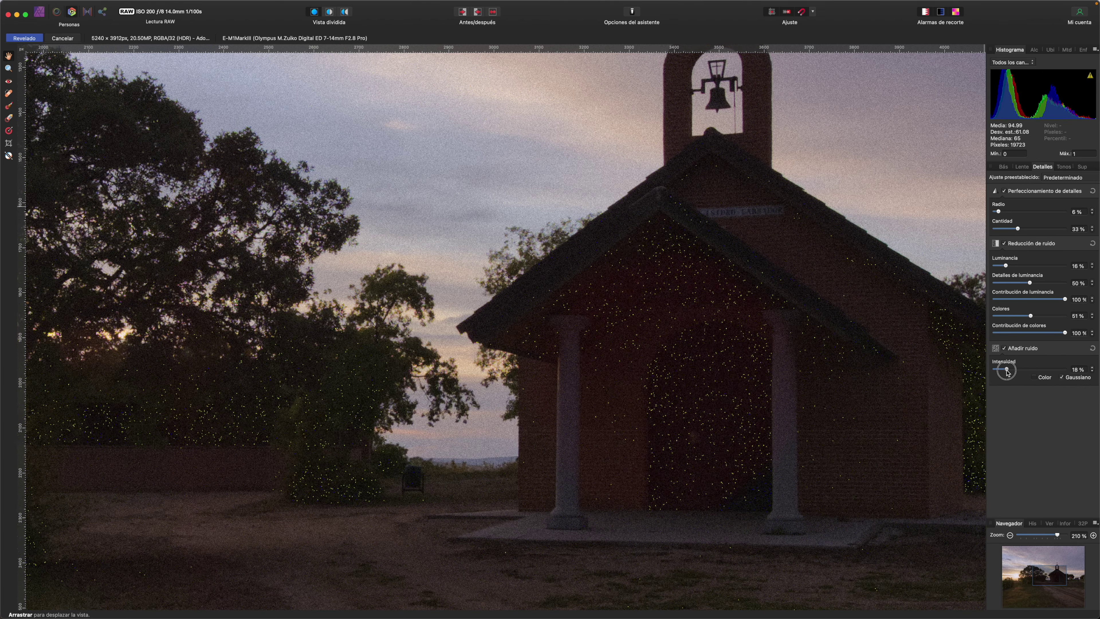
{"action": "left_click", "coordinate": [1006, 350]}
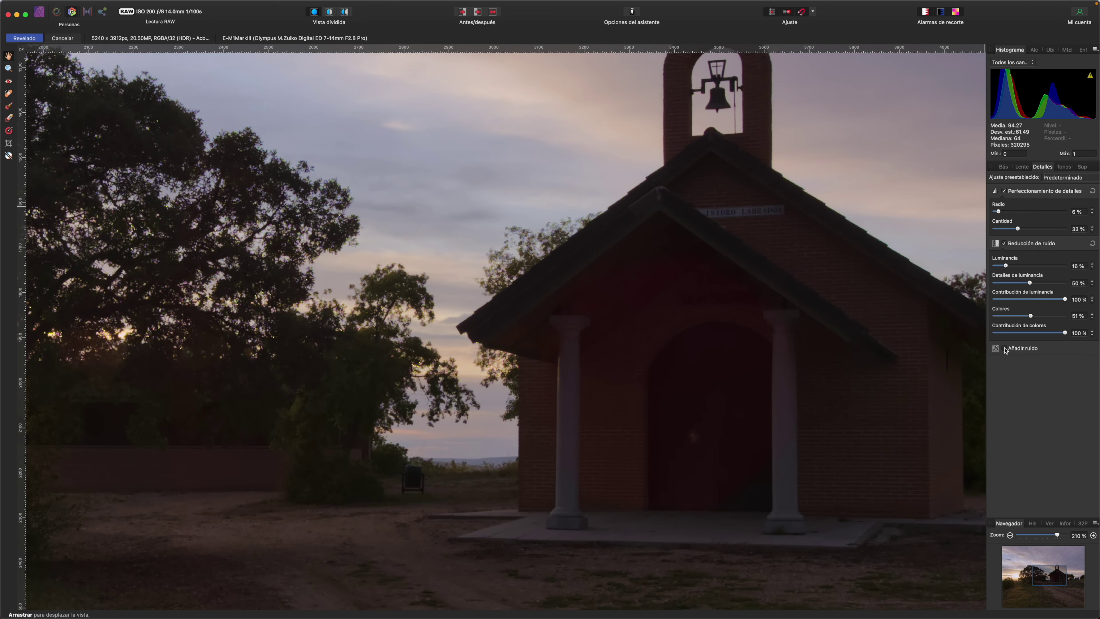
{"action": "left_click", "coordinate": [1006, 350]}
{"action": "left_click", "coordinate": [1006, 350]}
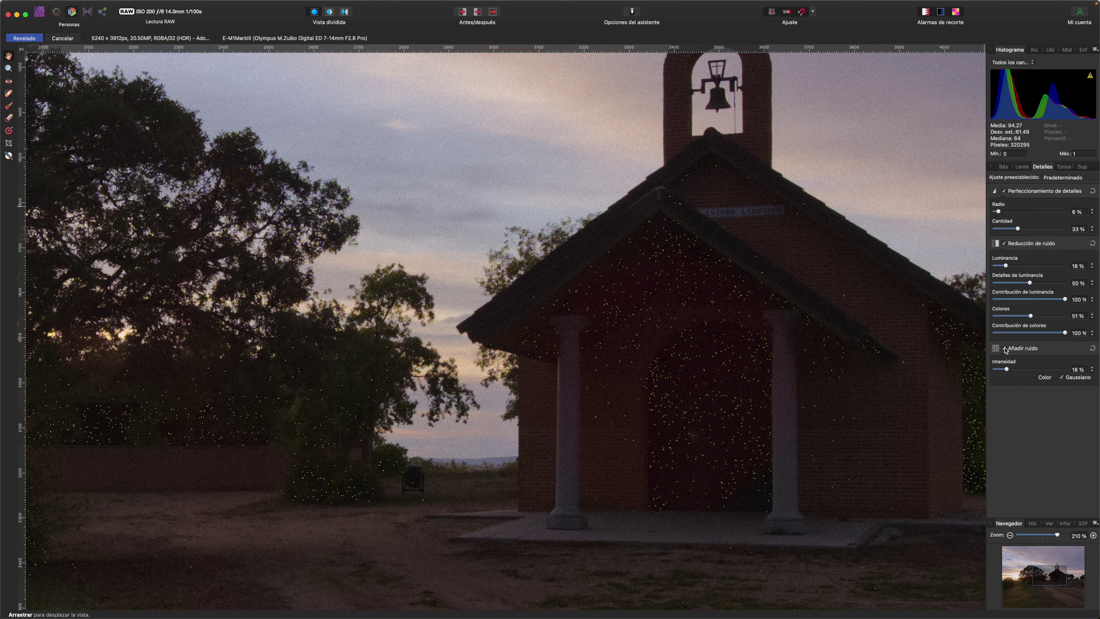
Try the Colour and Gaussian grain options, then switch Add Noise off
{"action": "left_click", "coordinate": [1040, 378]}
{"action": "left_click", "coordinate": [1039, 378]}
{"action": "left_click", "coordinate": [1061, 378]}
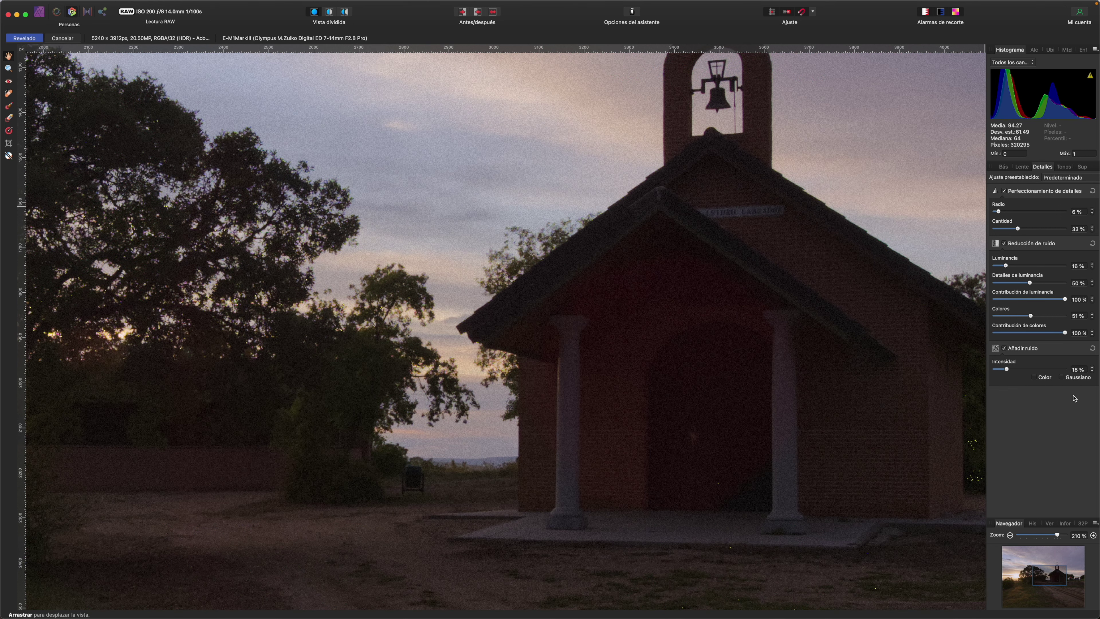
{"action": "left_click", "coordinate": [1062, 378]}
{"action": "left_click", "coordinate": [1063, 379]}
{"action": "left_click", "coordinate": [1004, 349]}
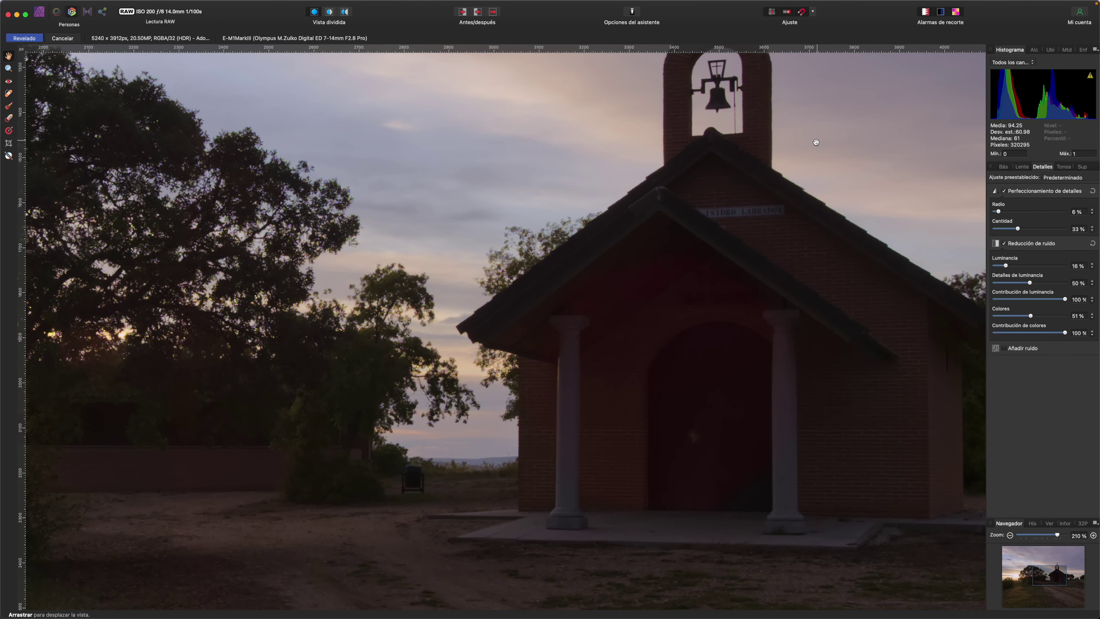
{"action": "left_click", "coordinate": [1063, 166]}
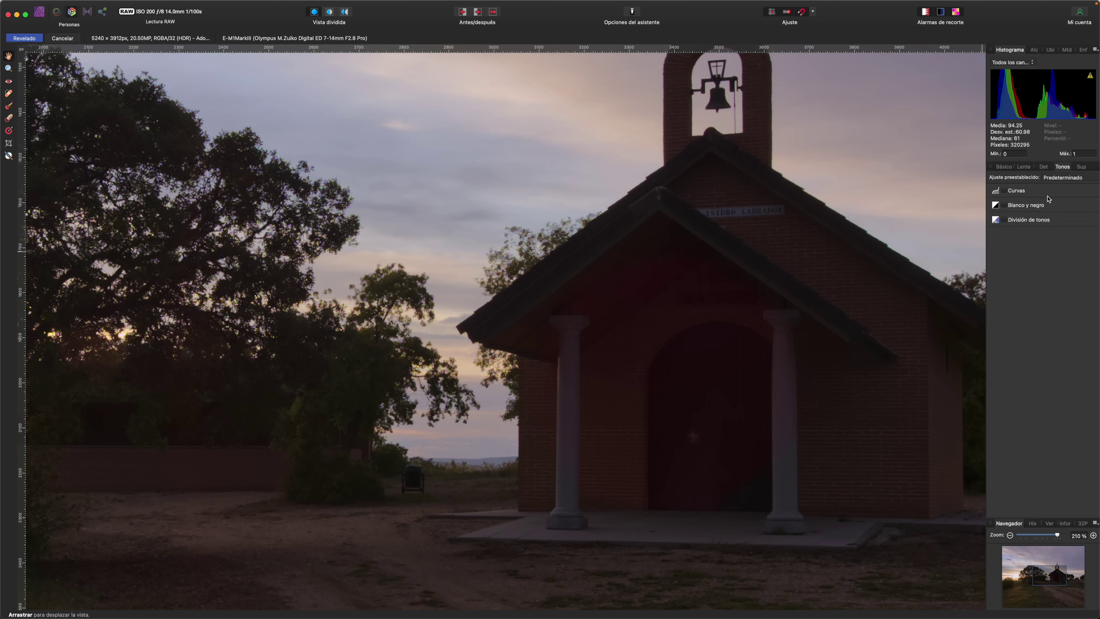
Enable Curves, Black and White and Split Toning, briefly comparing against the colour original
{"action": "left_click", "coordinate": [1021, 193]}
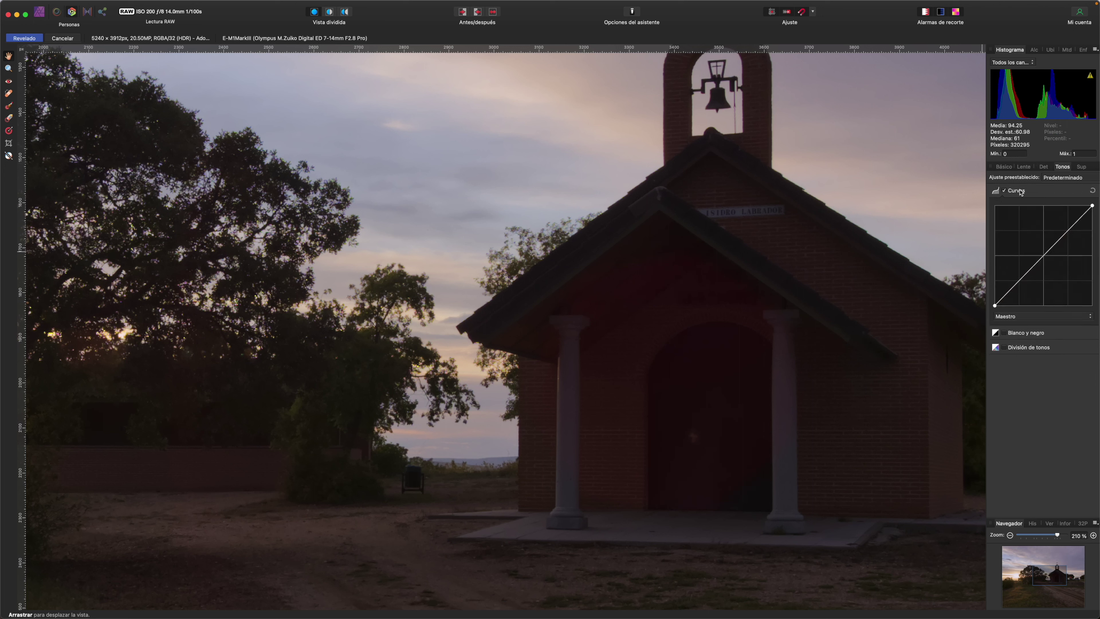
{"action": "left_click", "coordinate": [1033, 334]}
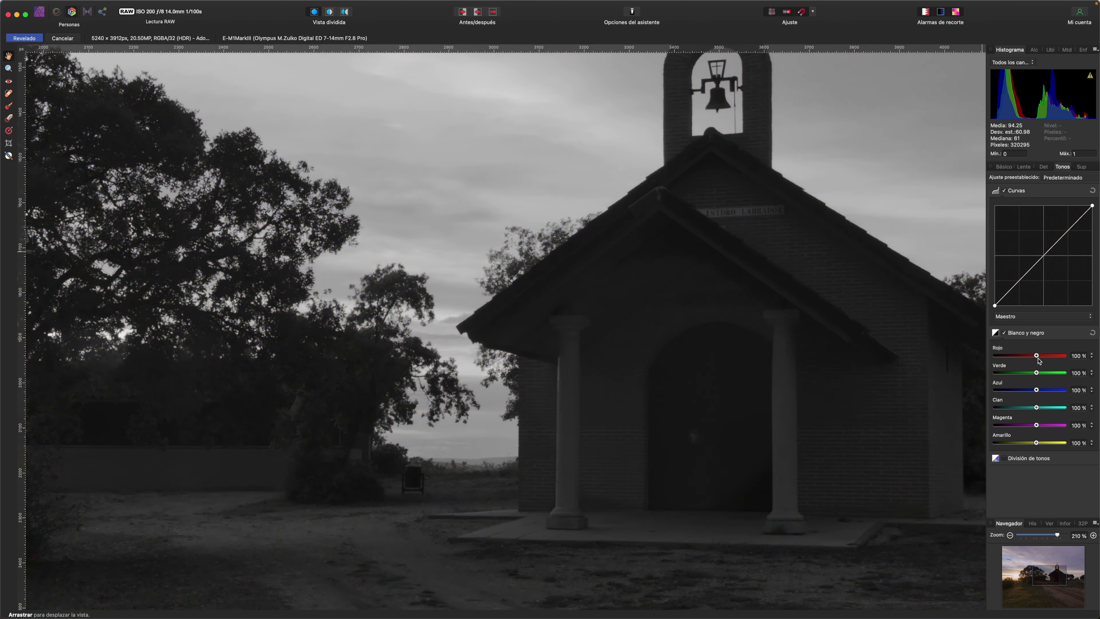
{"action": "left_click", "coordinate": [1041, 457]}
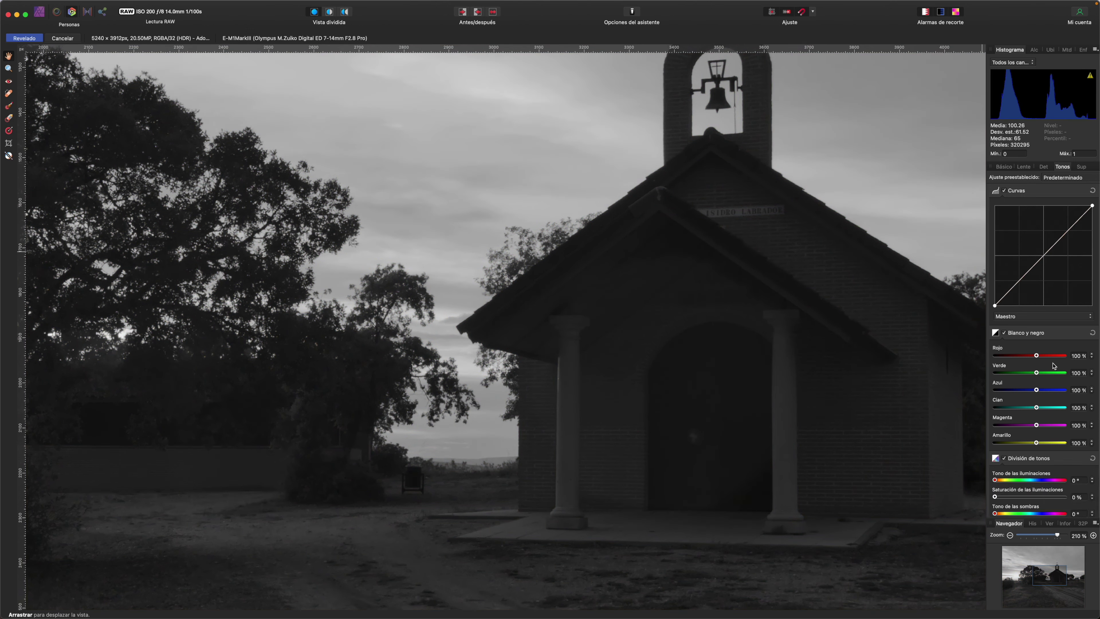
{"action": "left_click", "coordinate": [1038, 337]}
Fit the photo to the view and darken the red and blue tones in the black-and-white mix
{"action": "key", "text": "super+0"}
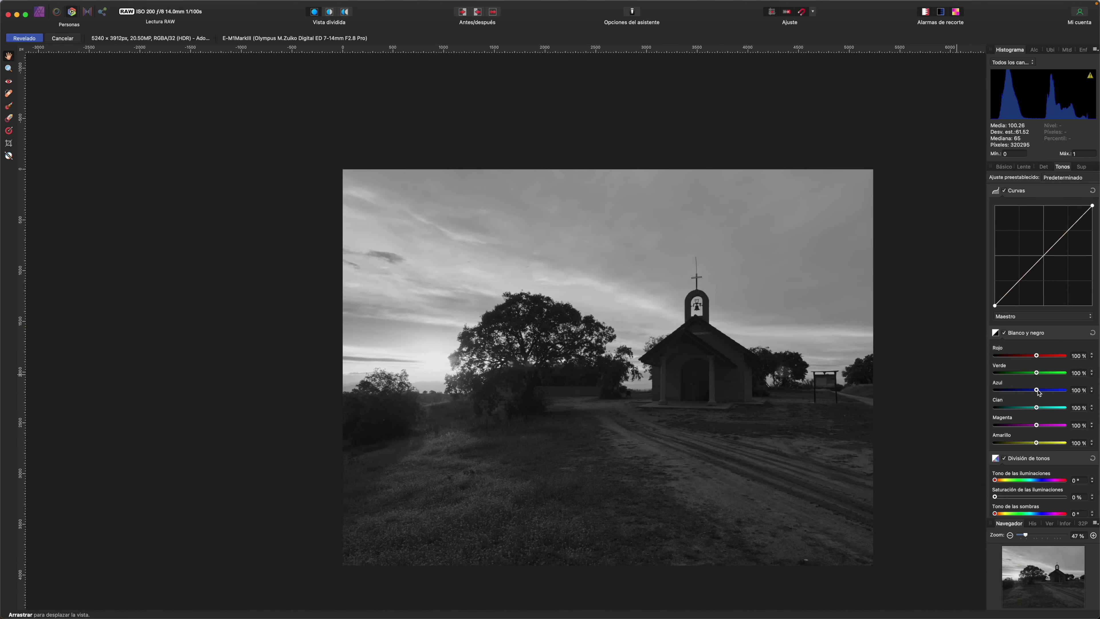
{"action": "left_click_drag", "start_coordinate": [1037, 355], "coordinate": [1030, 353]}
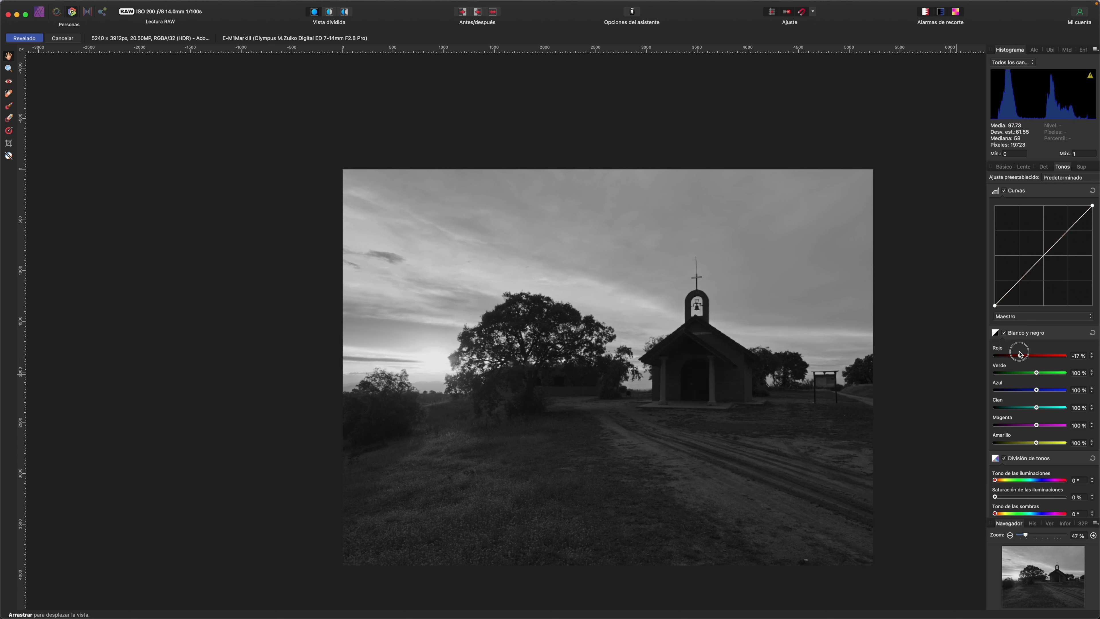
{"action": "mouse_move", "coordinate": [1030, 353]}
{"action": "left_mouse_down"}
{"action": "mouse_move", "coordinate": [1017, 354]}
{"action": "mouse_move", "coordinate": [1064, 372]}
{"action": "mouse_move", "coordinate": [1040, 374]}
{"action": "mouse_move", "coordinate": [1052, 373]}
{"action": "left_mouse_up"}
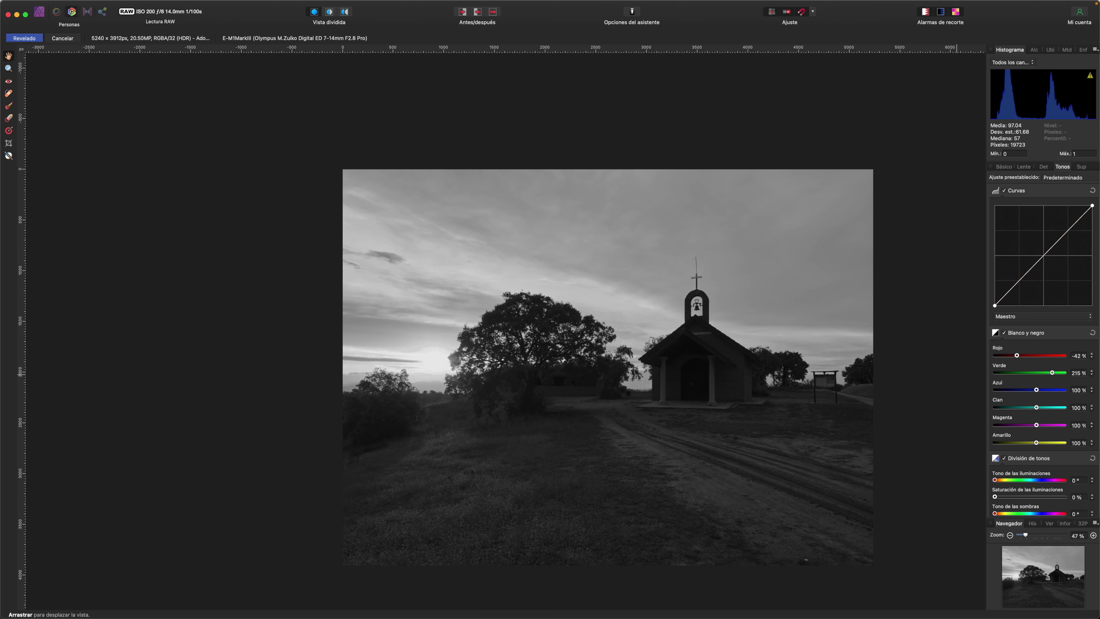
{"action": "mouse_move", "coordinate": [1036, 391]}
{"action": "left_mouse_down"}
{"action": "mouse_move", "coordinate": [1006, 387]}
{"action": "mouse_move", "coordinate": [1036, 390]}
{"action": "left_mouse_up"}
{"action": "left_click_drag", "start_coordinate": [1035, 391], "coordinate": [1001, 396]}
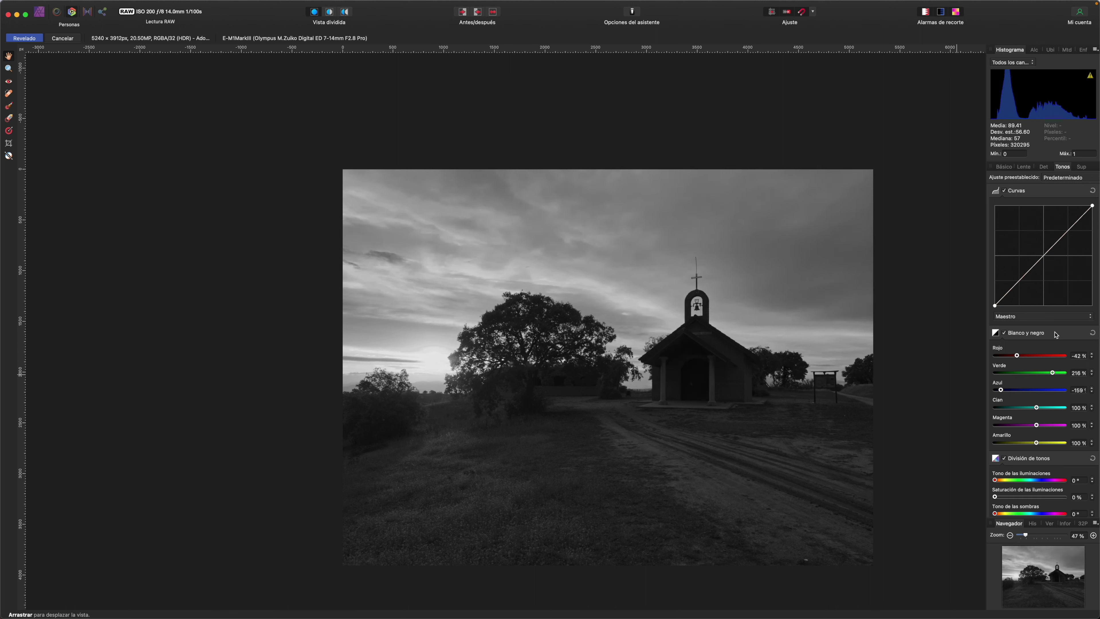
Brighten cyan and yellow tones, then turn Black and White off to restore colour
{"action": "left_click_drag", "start_coordinate": [1037, 408], "coordinate": [1015, 425]}
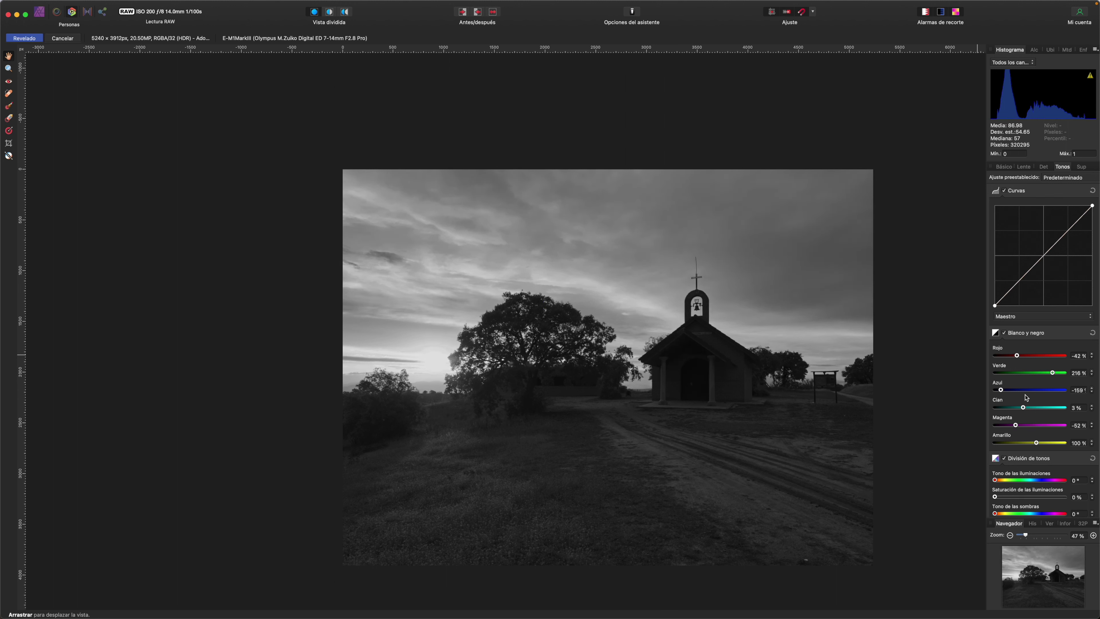
{"action": "left_click_drag", "start_coordinate": [1038, 443], "coordinate": [1006, 439]}
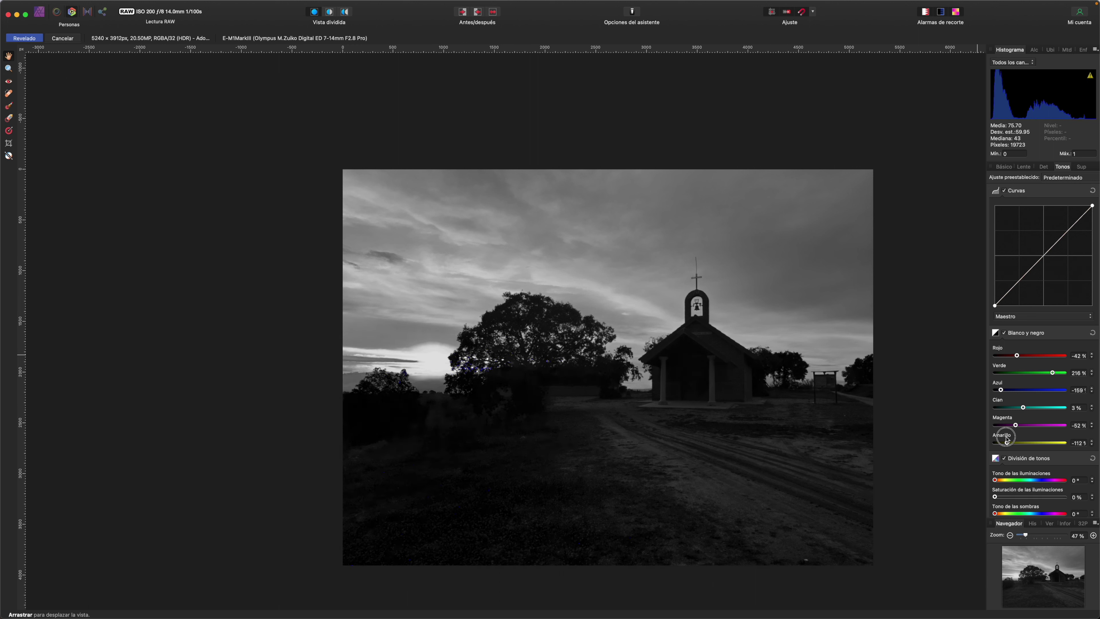
{"action": "left_click_drag", "start_coordinate": [1006, 439], "coordinate": [1025, 442]}
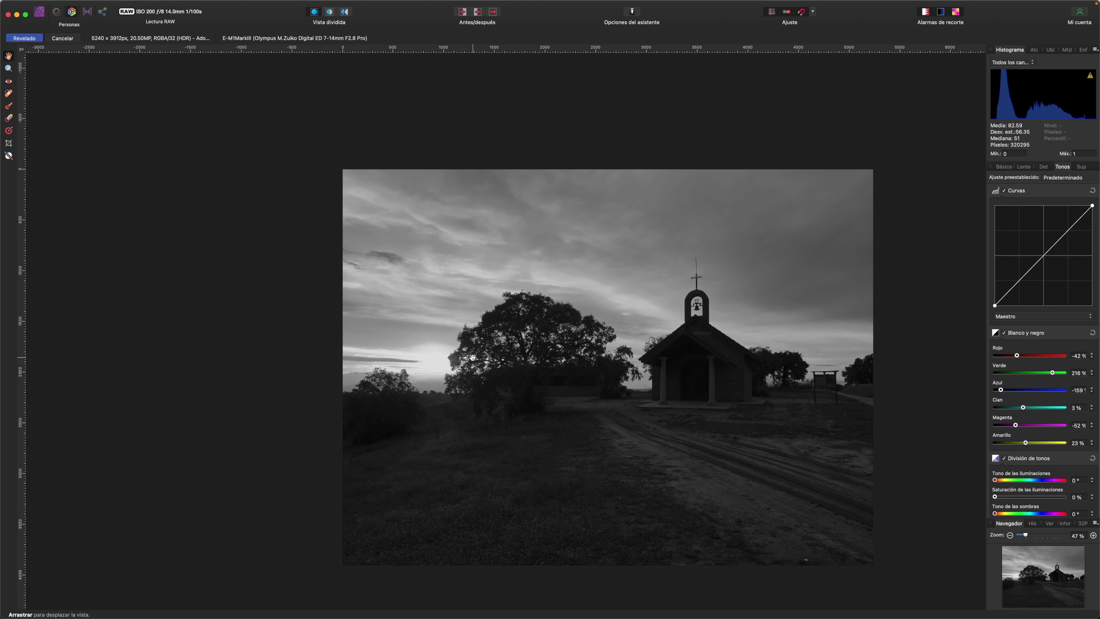
{"action": "left_click", "coordinate": [1043, 335]}
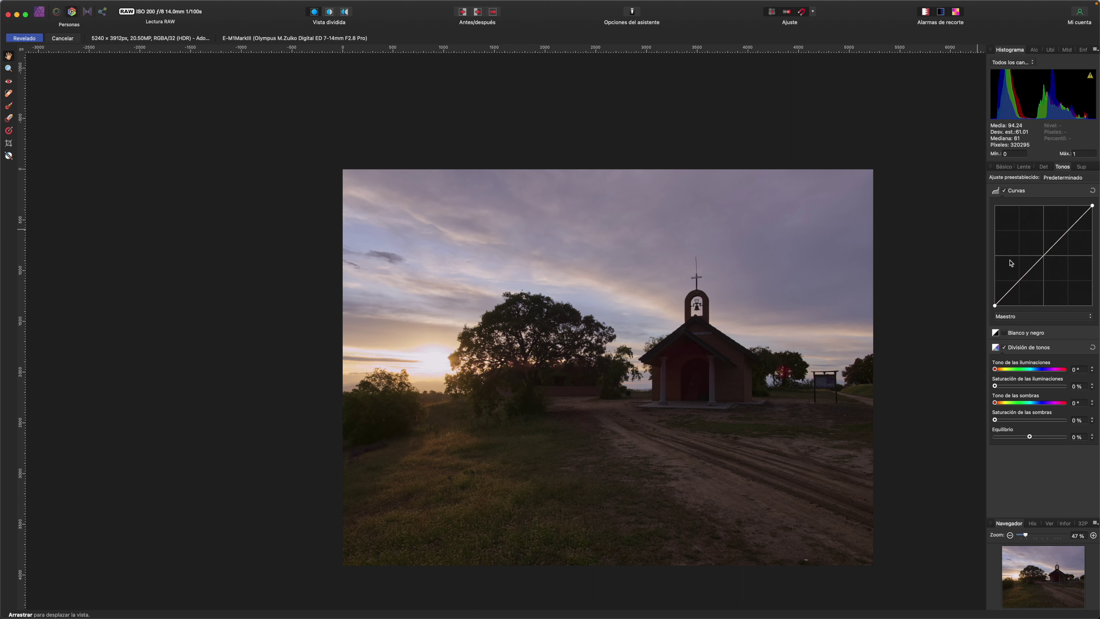
Keep the curve on the Master channel and add a midtone point, lifting then easing it back
{"action": "left_click", "coordinate": [1017, 318]}
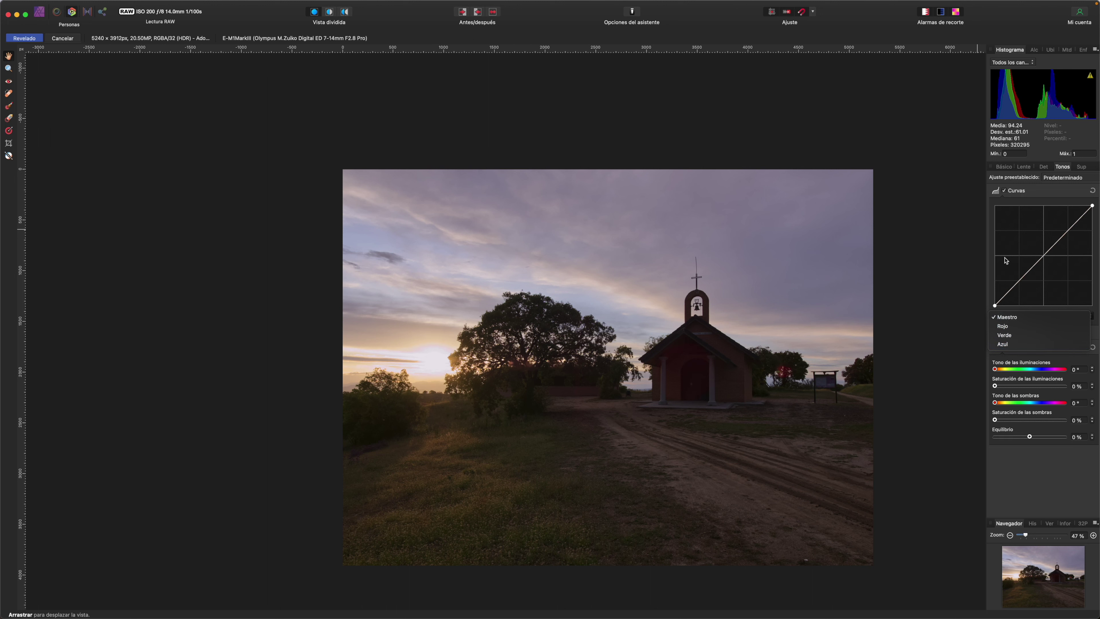
{"action": "left_click", "coordinate": [1025, 312]}
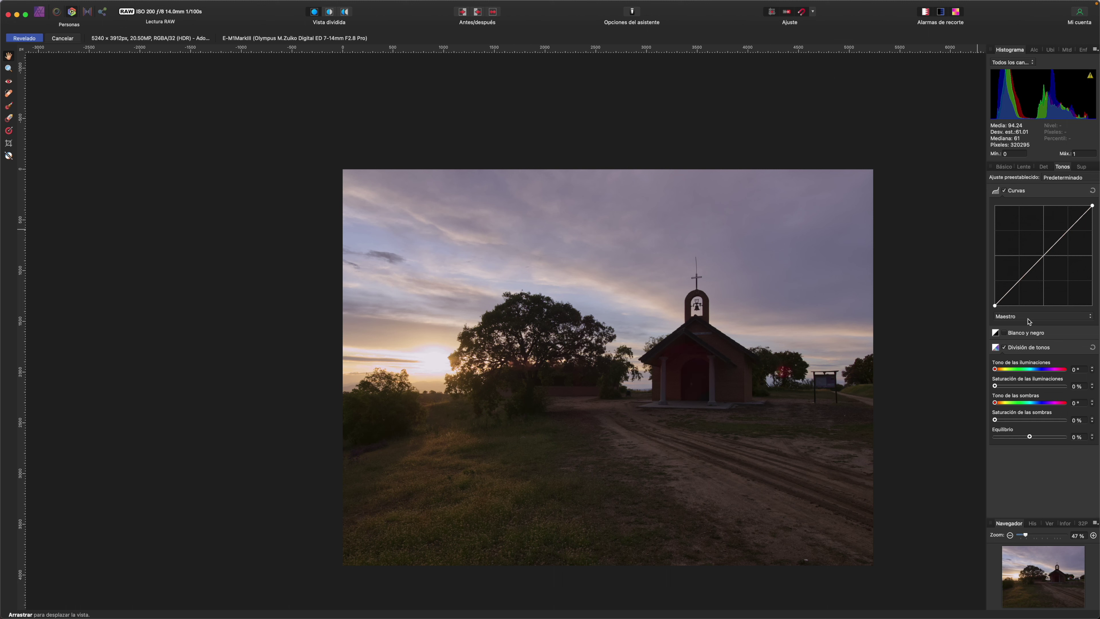
{"action": "left_click_drag", "start_coordinate": [1046, 258], "coordinate": [1047, 264]}
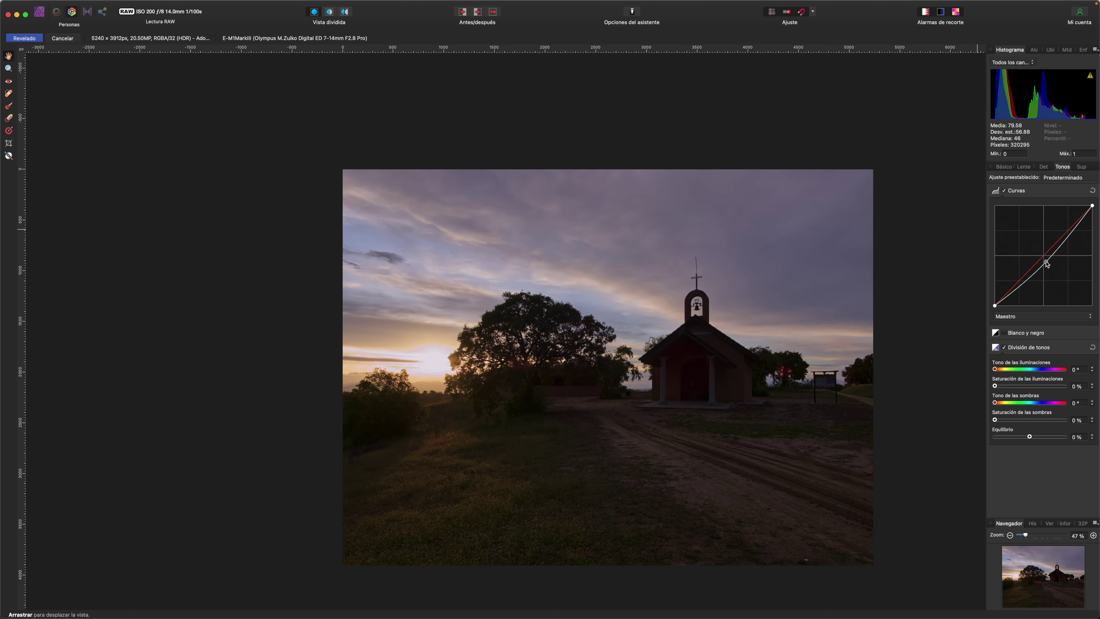
{"action": "left_click_drag", "start_coordinate": [1047, 263], "coordinate": [1044, 247]}
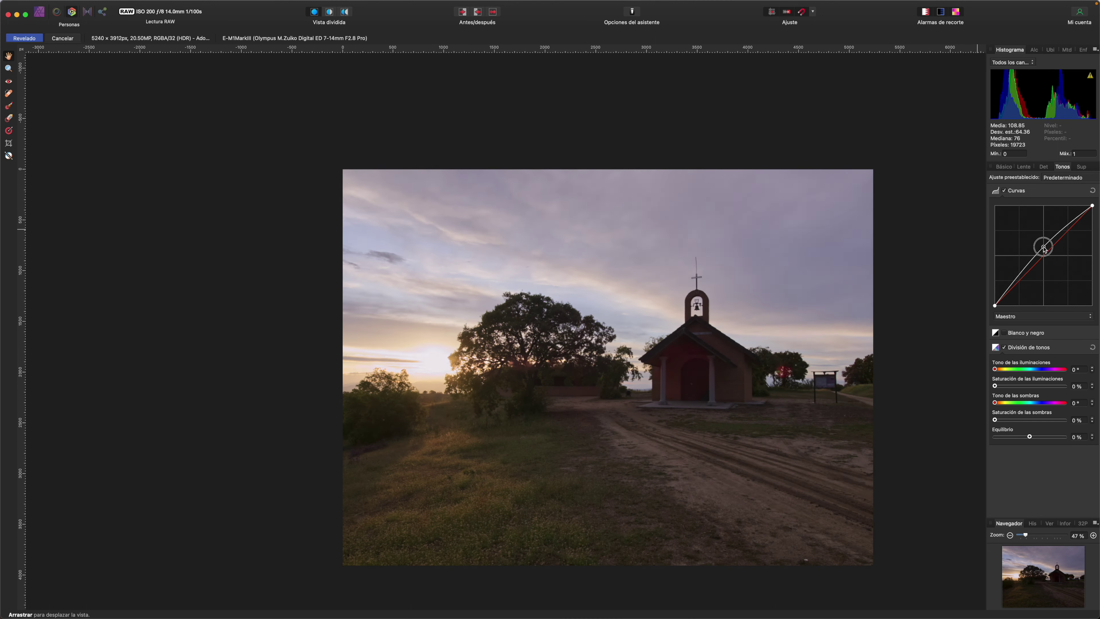
{"action": "left_click_drag", "start_coordinate": [1044, 247], "coordinate": [1042, 244]}
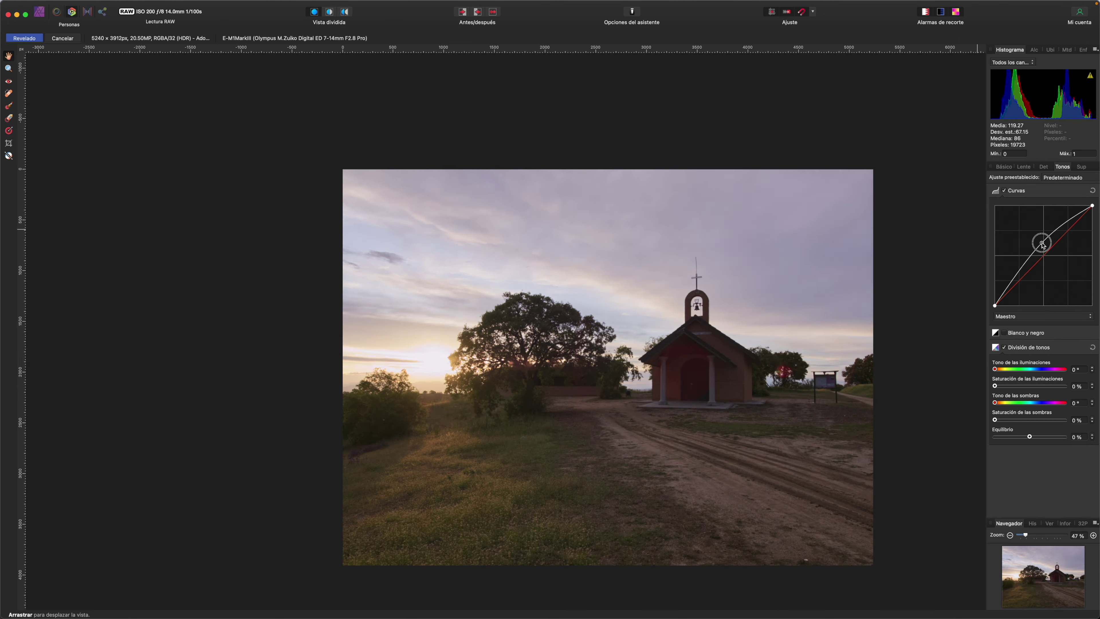
{"action": "mouse_move", "coordinate": [1042, 243]}
{"action": "left_mouse_down"}
{"action": "mouse_move", "coordinate": [1044, 257]}
{"action": "mouse_move", "coordinate": [1066, 228]}
{"action": "left_mouse_up"}
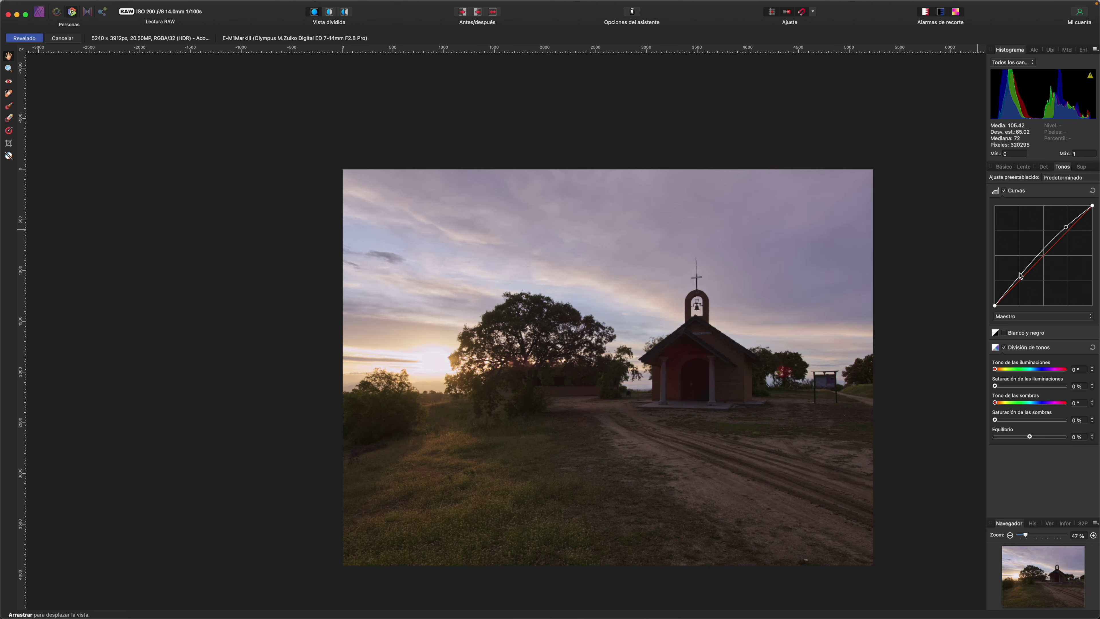
Deepen shadows with a lower point, soften the upper point, compare, and nudge the midtones brighter
{"action": "left_click_drag", "start_coordinate": [1019, 281], "coordinate": [1022, 288]}
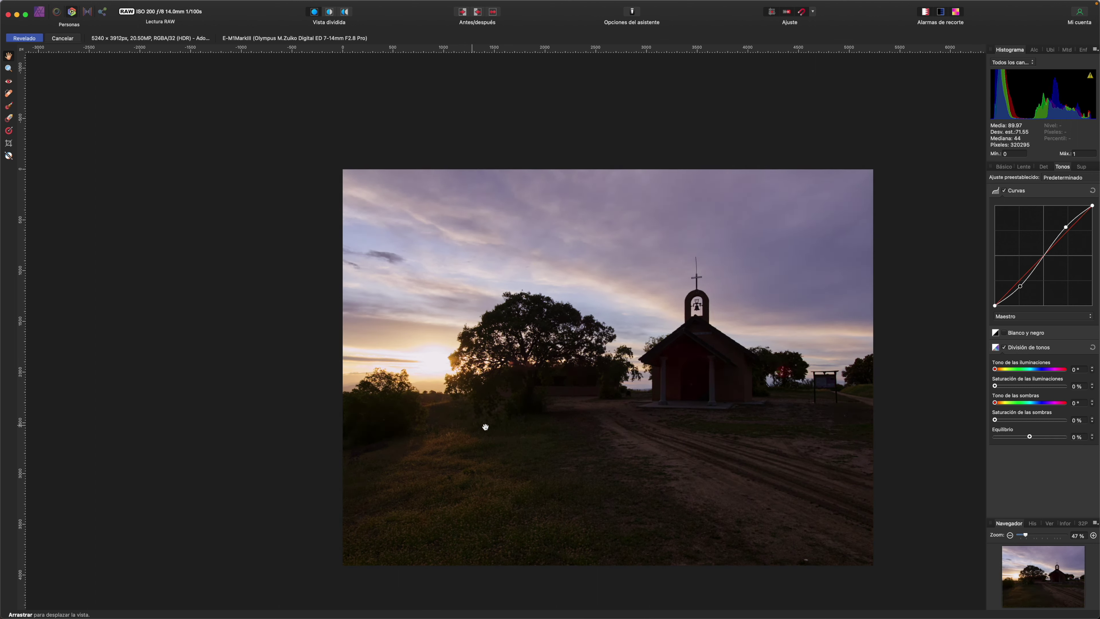
{"action": "left_click_drag", "start_coordinate": [1021, 288], "coordinate": [1007, 300]}
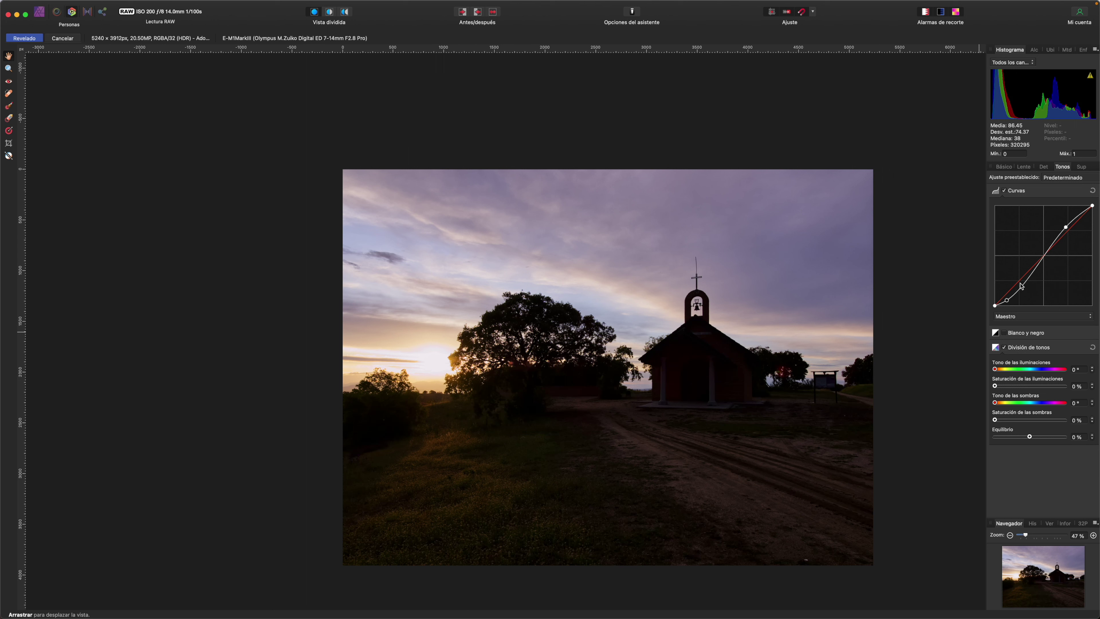
{"action": "left_click_drag", "start_coordinate": [1066, 230], "coordinate": [1031, 267]}
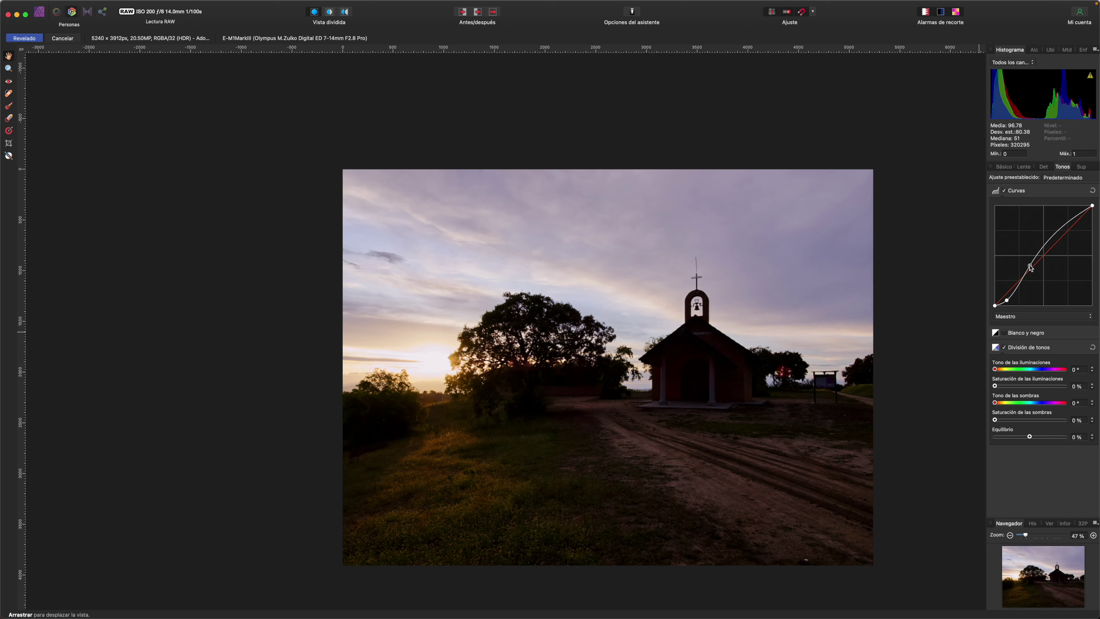
{"action": "left_click", "coordinate": [1005, 191]}
{"action": "left_click_drag", "start_coordinate": [1010, 302], "coordinate": [1008, 301]}
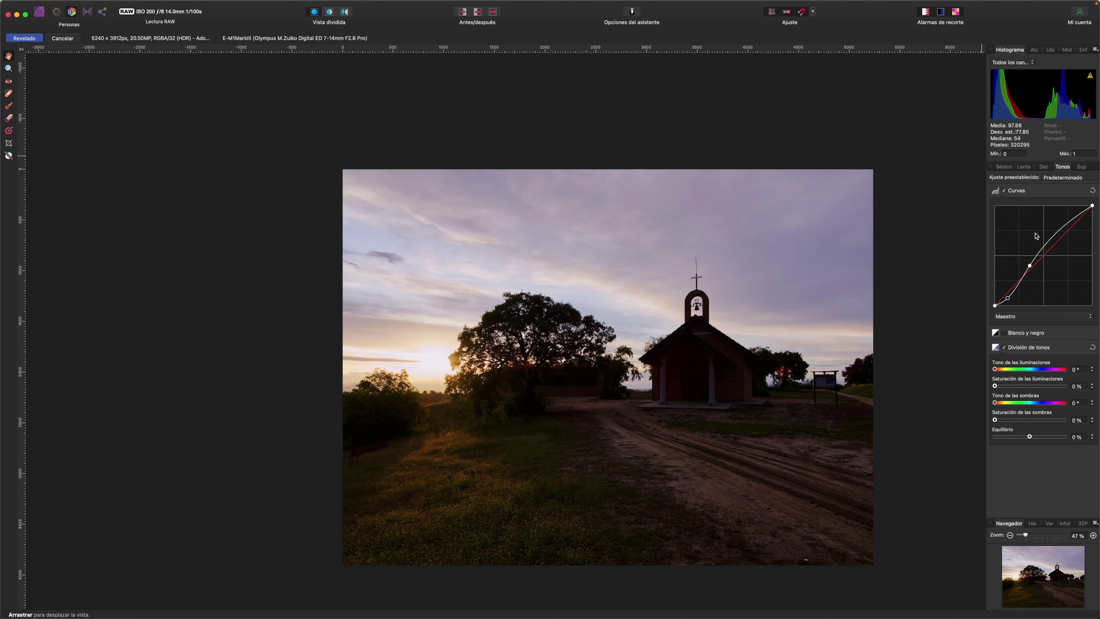
{"action": "left_click_drag", "start_coordinate": [1032, 268], "coordinate": [1035, 261]}
Split-tone highlights to 27.4° at 29% and shadows to 210.8° at 10%, balance 8%; lift curve shadows
{"action": "left_click_drag", "start_coordinate": [1003, 370], "coordinate": [1004, 369]}
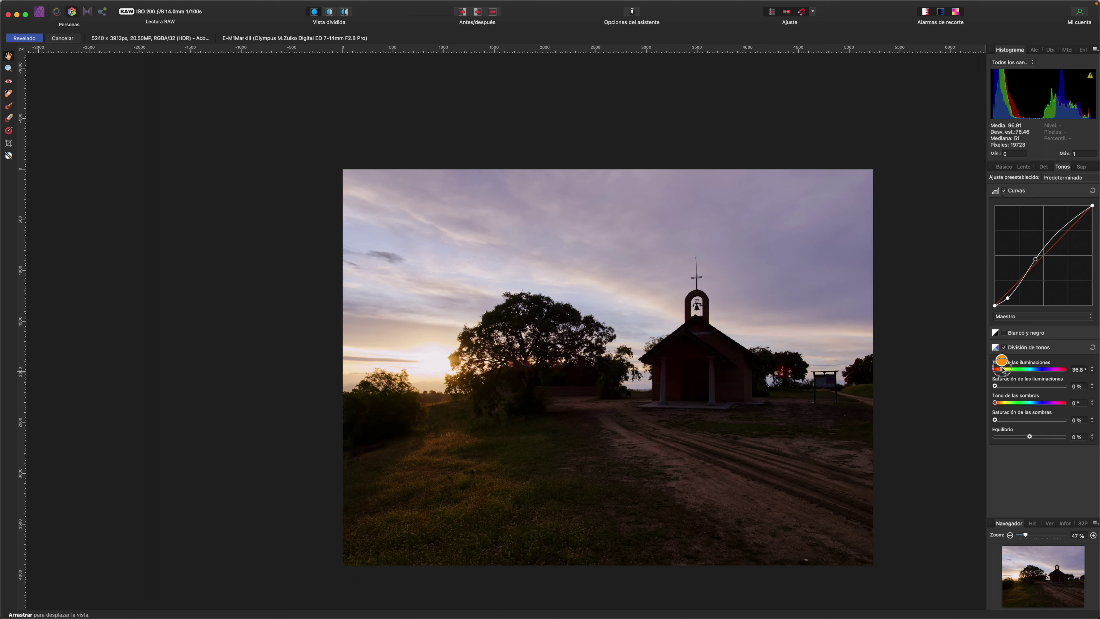
{"action": "left_click_drag", "start_coordinate": [1004, 369], "coordinate": [1037, 404]}
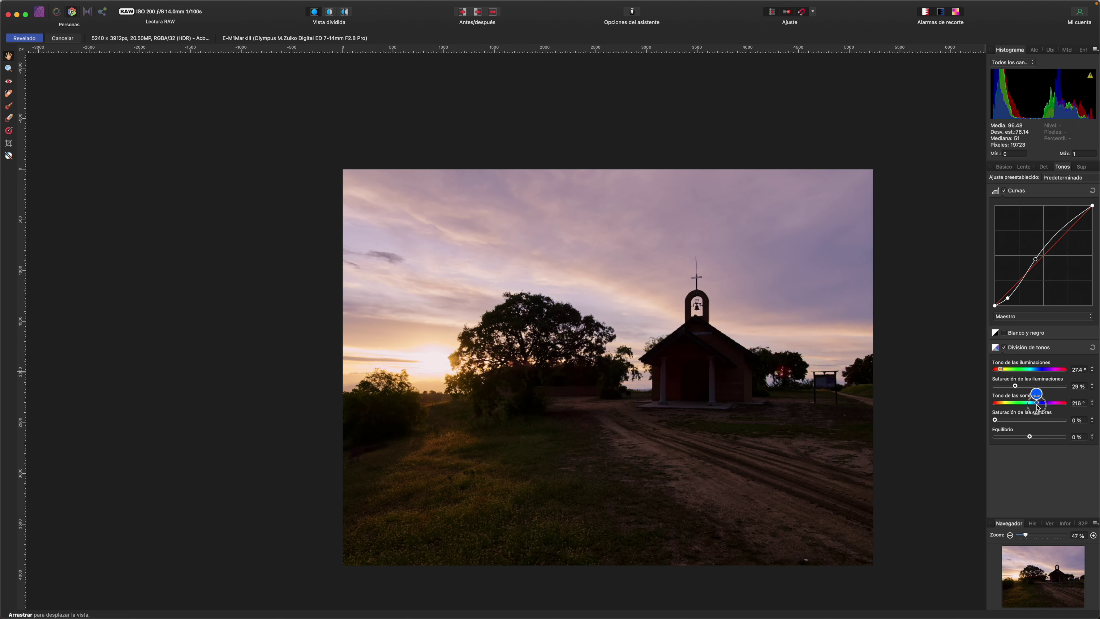
{"action": "mouse_move", "coordinate": [1037, 403]}
{"action": "left_mouse_down"}
{"action": "mouse_move", "coordinate": [997, 419]}
{"action": "mouse_move", "coordinate": [1011, 420]}
{"action": "left_mouse_up"}
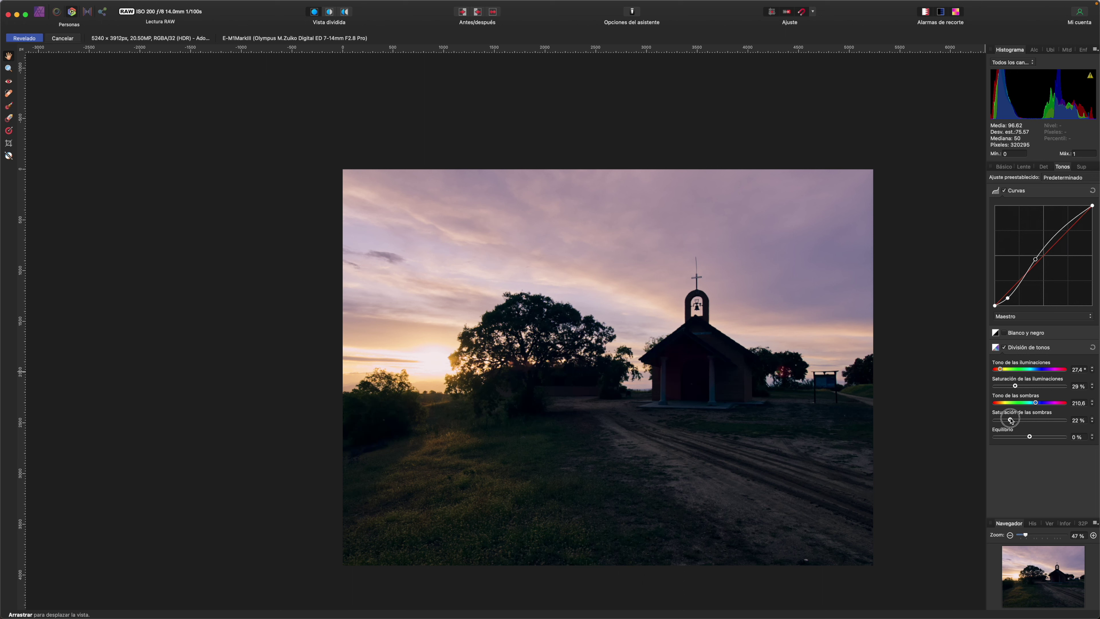
{"action": "left_click_drag", "start_coordinate": [1011, 420], "coordinate": [1004, 421]}
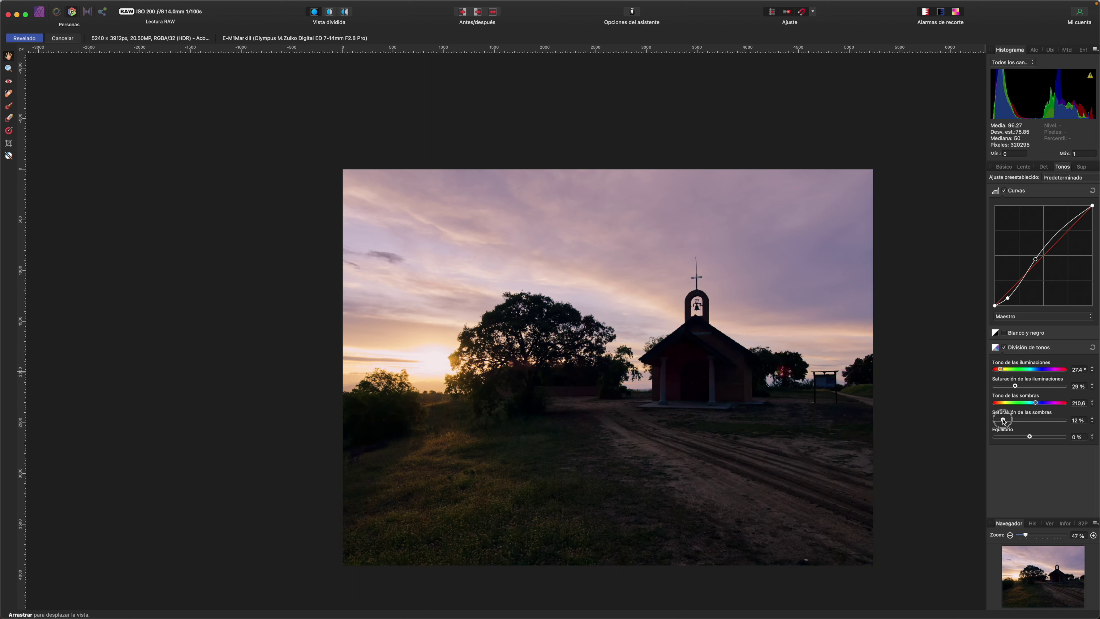
{"action": "left_click_drag", "start_coordinate": [1004, 420], "coordinate": [1031, 436]}
{"action": "left_click_drag", "start_coordinate": [1010, 301], "coordinate": [1011, 295]}
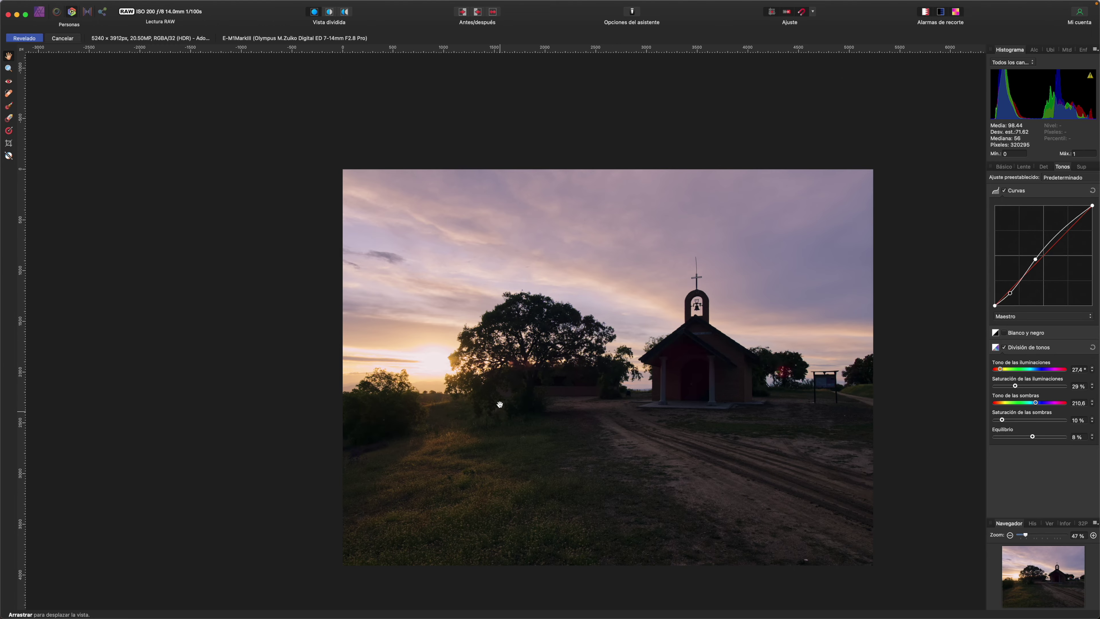
Browse the tone presets without applying one, then bring up the Overlays list showing only Maestro
{"action": "scroll", "coordinate": [500, 410], "scroll_direction": "up", "scroll_amount": 5}
{"action": "scroll", "coordinate": [500, 410], "scroll_direction": "down", "scroll_amount": 6}
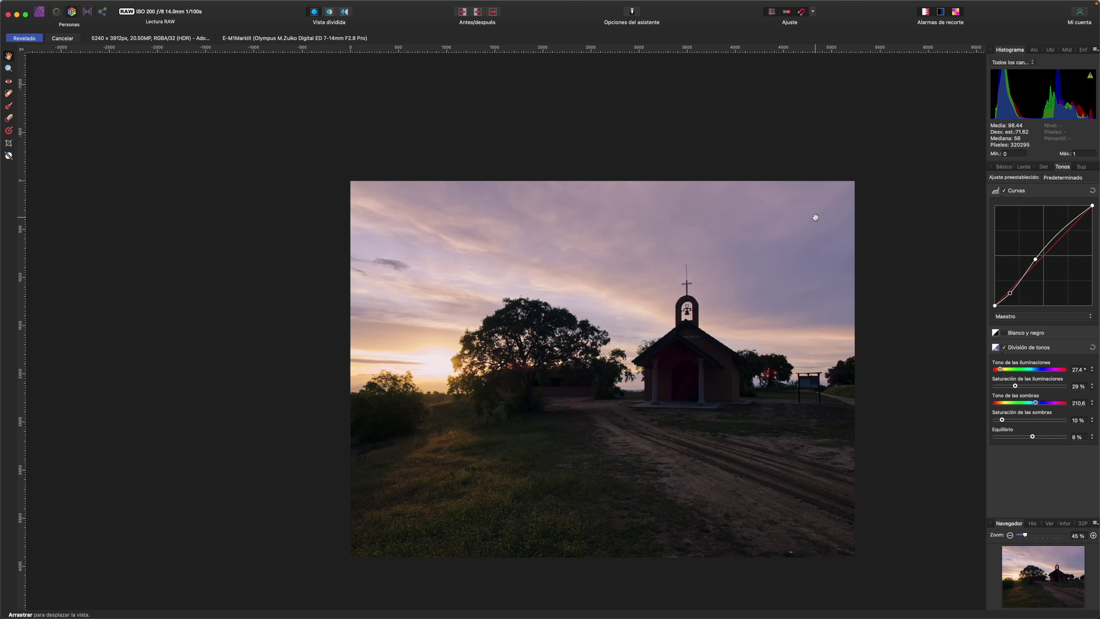
{"action": "left_click", "coordinate": [1053, 178]}
{"action": "left_click", "coordinate": [1082, 167]}
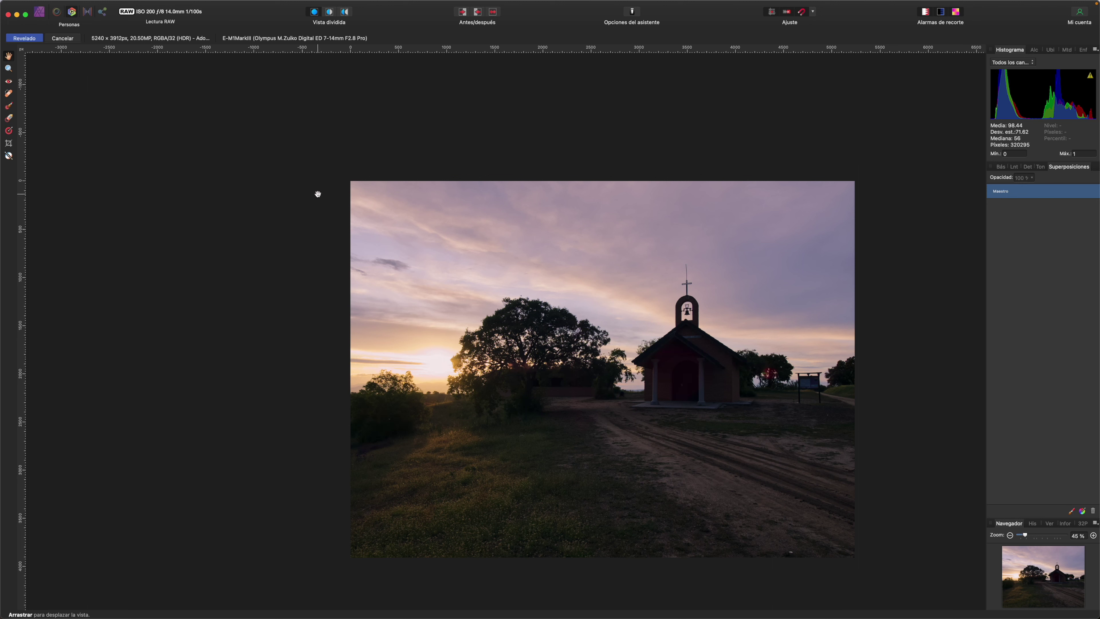
Bring up the macOS screenshot toolbar with Cmd+Shift+5 to capture the finished chapel photo
{"action": "key", "text": "super+shift+5"}
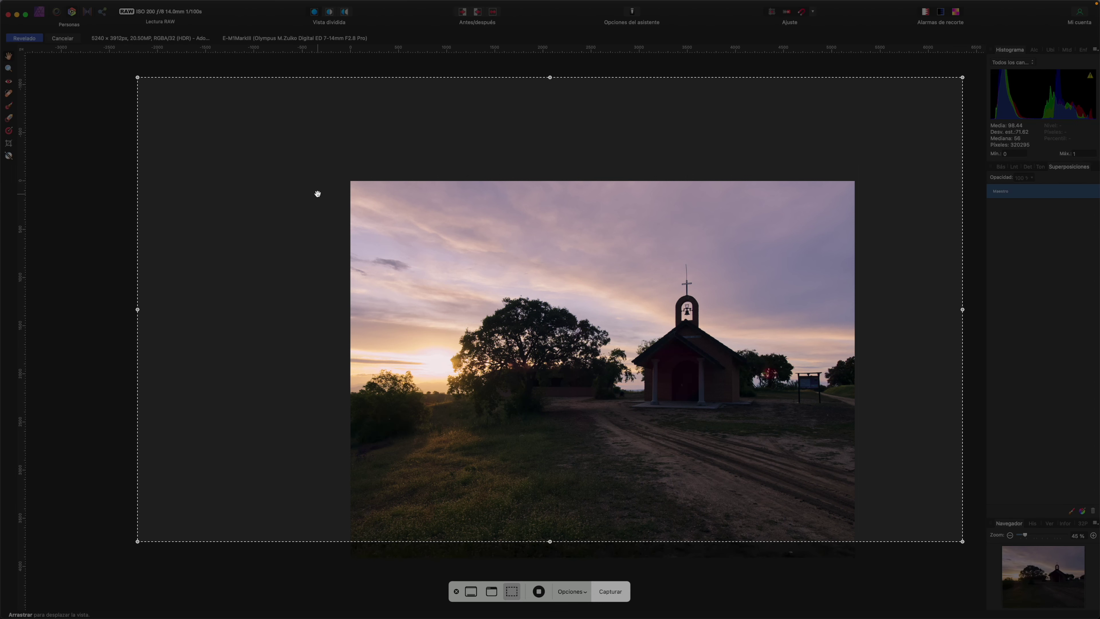